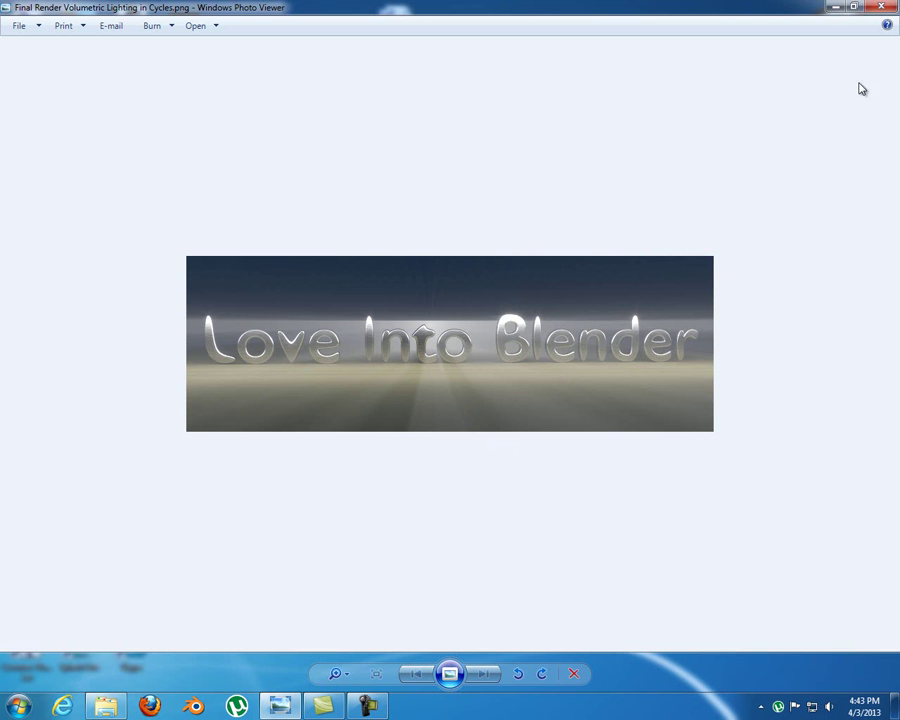
Close the final render image, start Blender and open the recent file Love Into Blender Volumetric Lighting.blend.
click(881, 7)
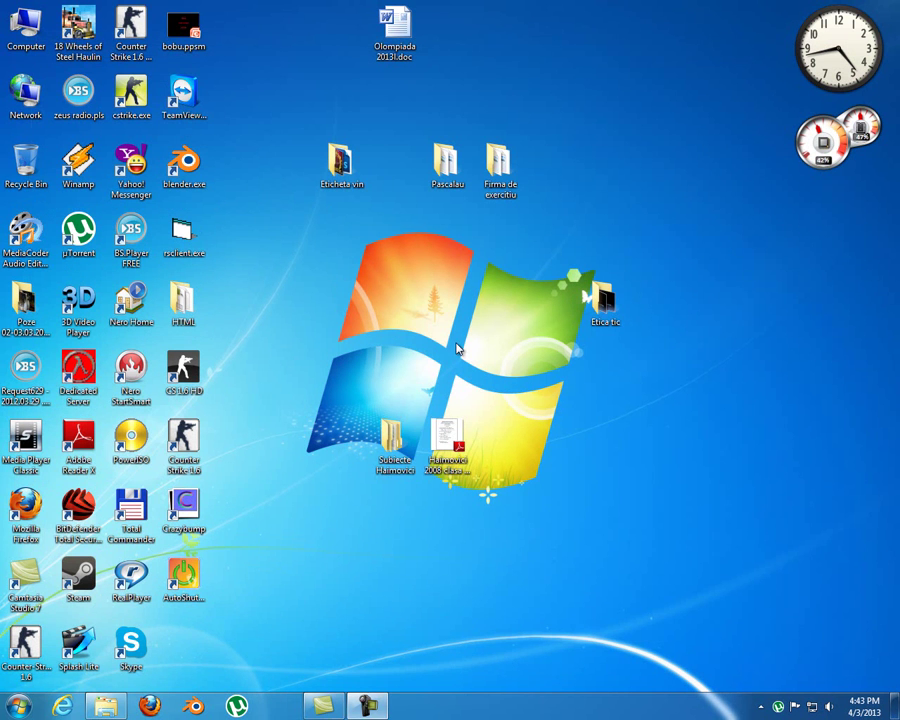
click(194, 707)
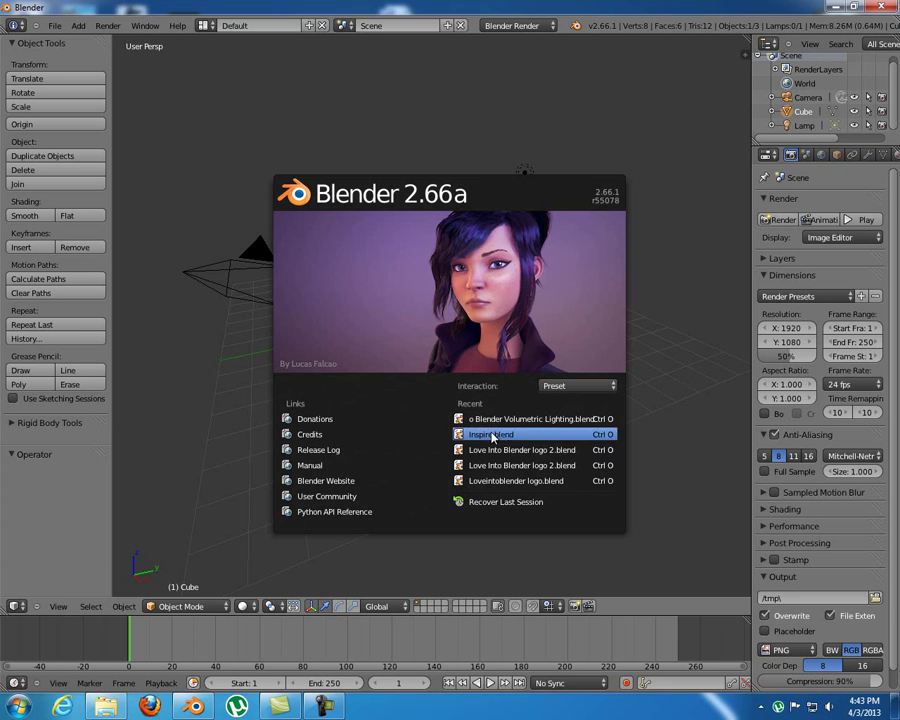
key(Return)
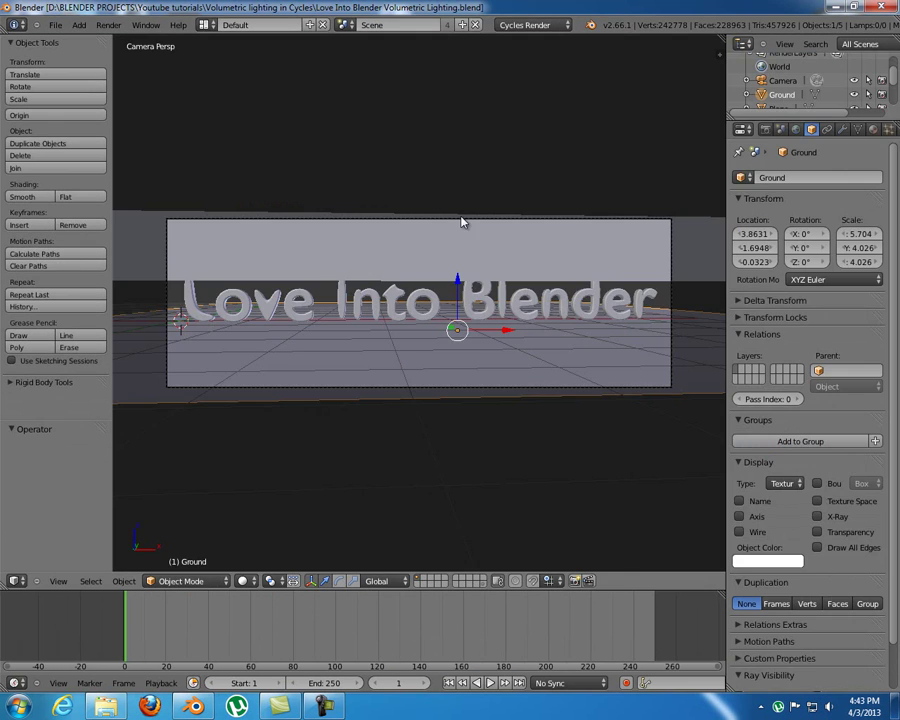
Inspect the scene's objects around the Love Into Blender text, including the upright plane and the thin plane below it, and clear the selection.
right_click(352, 302)
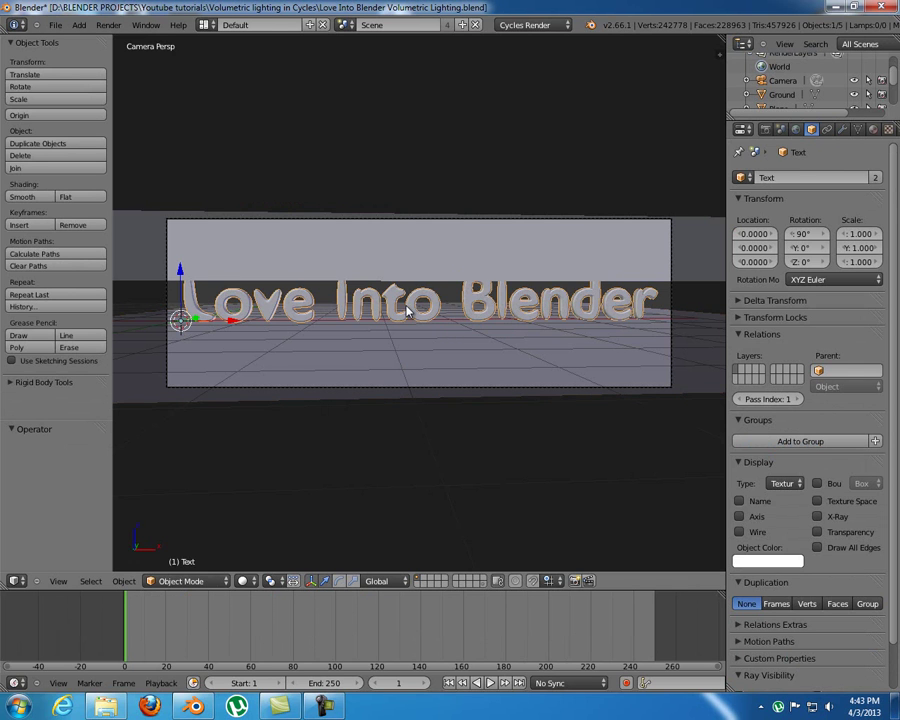
middle_drag(370, 330, 490, 359)
middle_drag(450, 312, 428, 315)
right_click(460, 364)
right_click(447, 345)
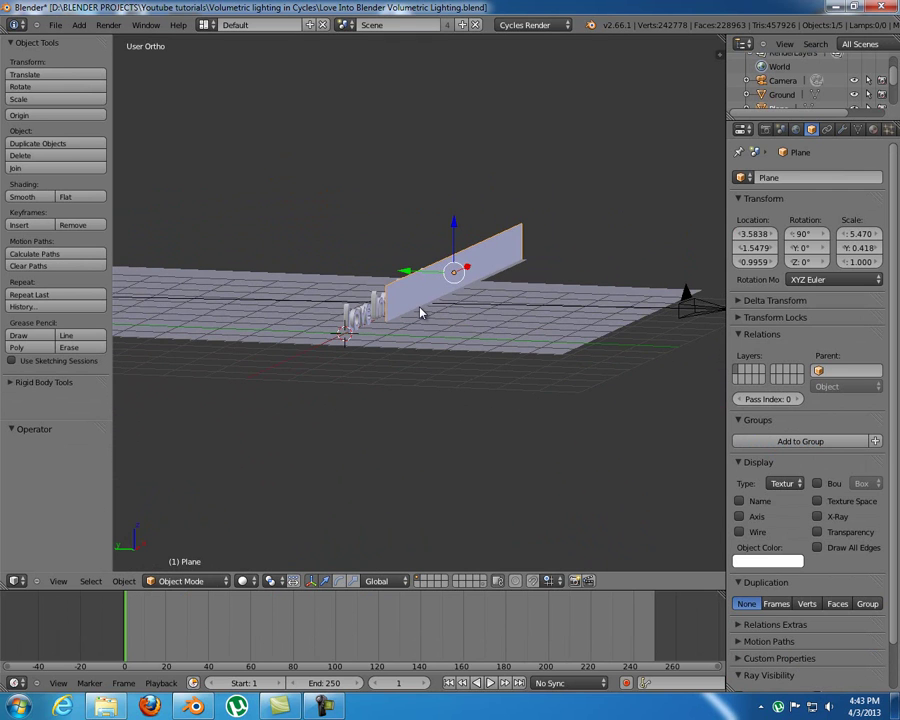
right_click(437, 319)
middle_drag(388, 313, 466, 362)
key(a)
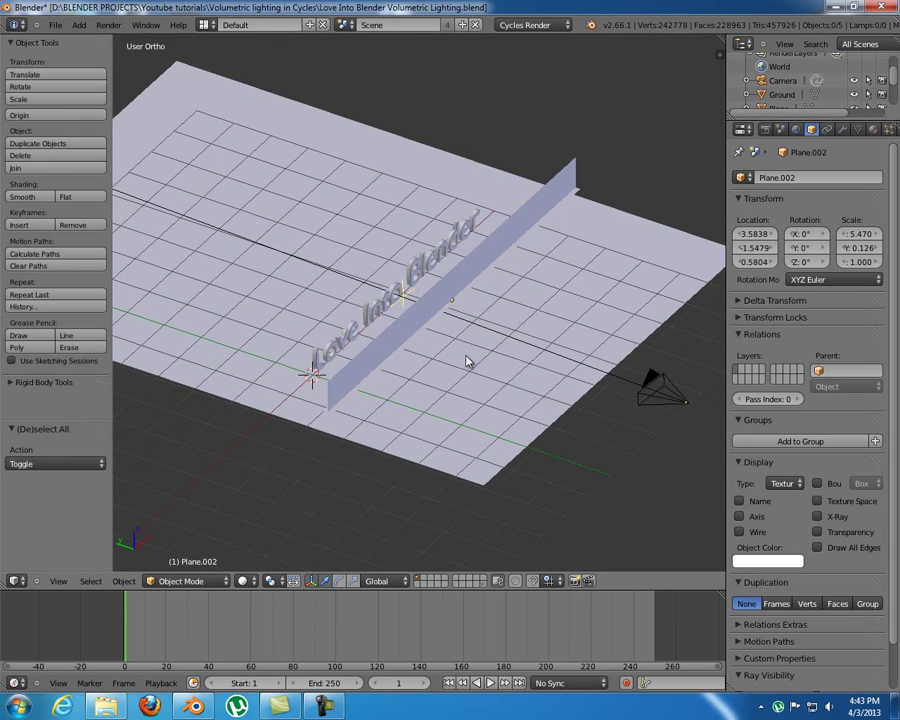
Create a new scene from the current one using the Link Objects option.
click(344, 24)
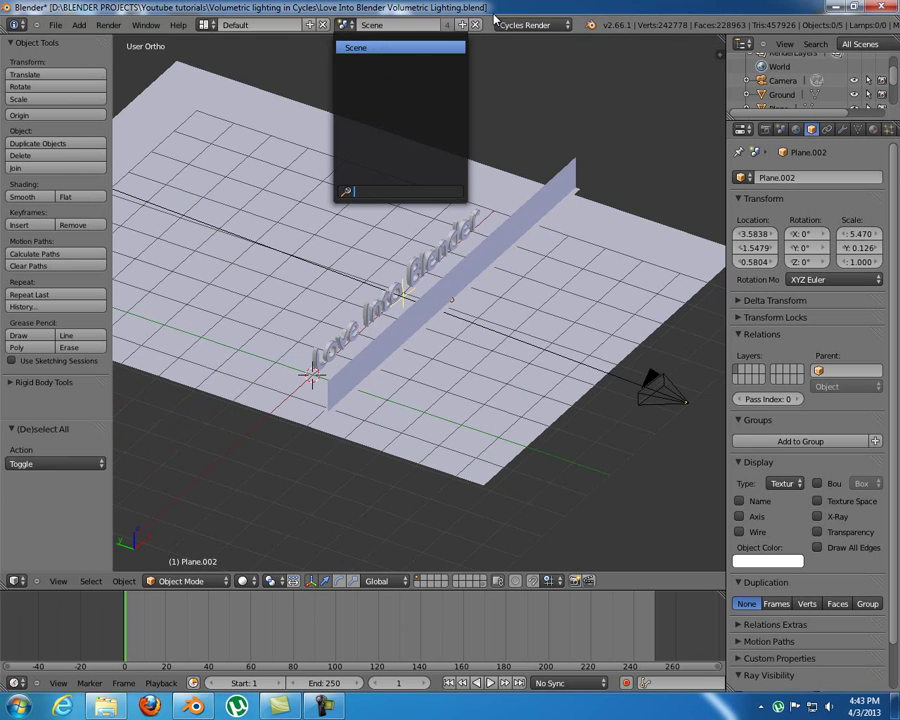
click(343, 20)
click(461, 25)
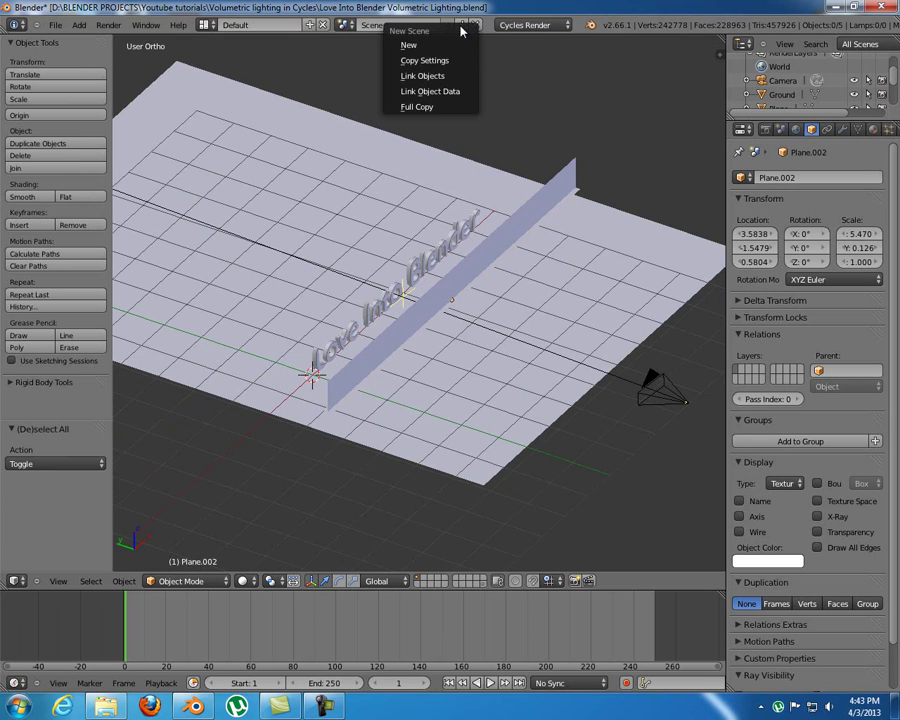
click(422, 77)
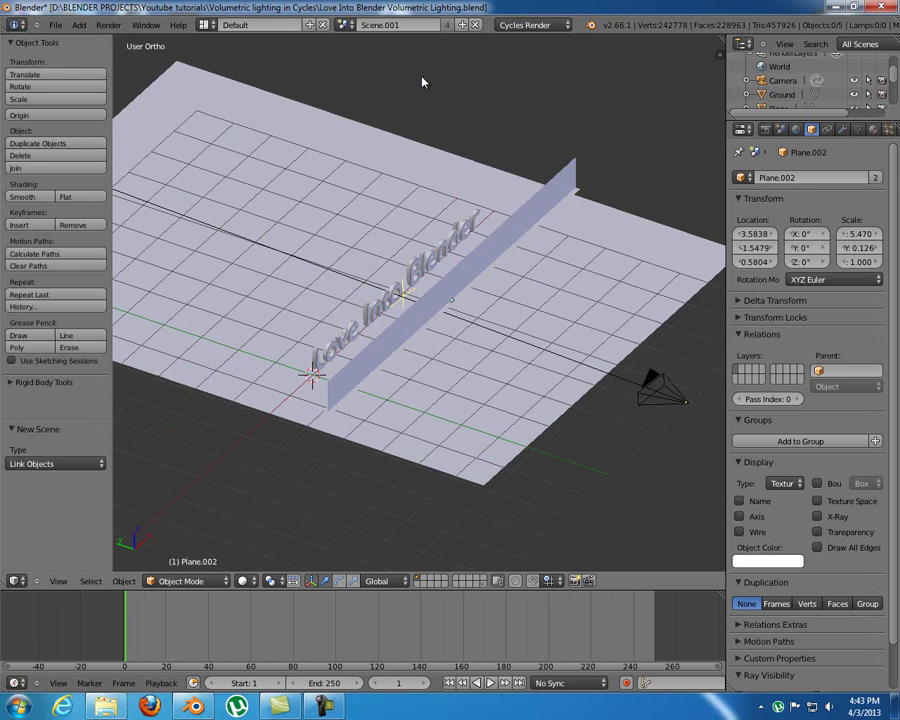
Compare the original Scene with the linked Scene.001 by switching between them and inspecting the text object.
click(346, 24)
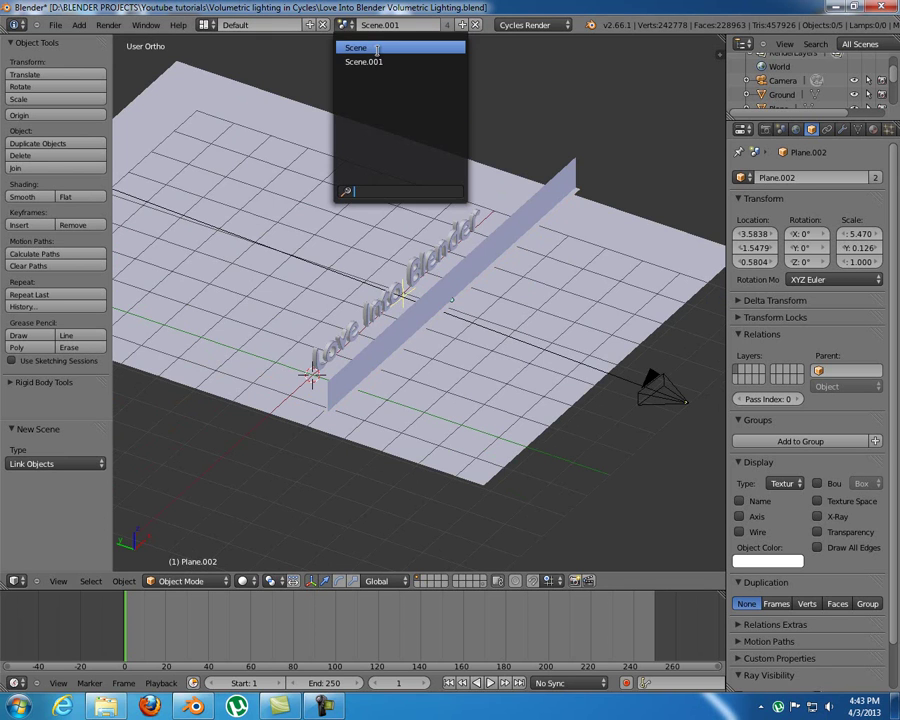
click(389, 48)
middle_drag(412, 151, 369, 57)
click(346, 24)
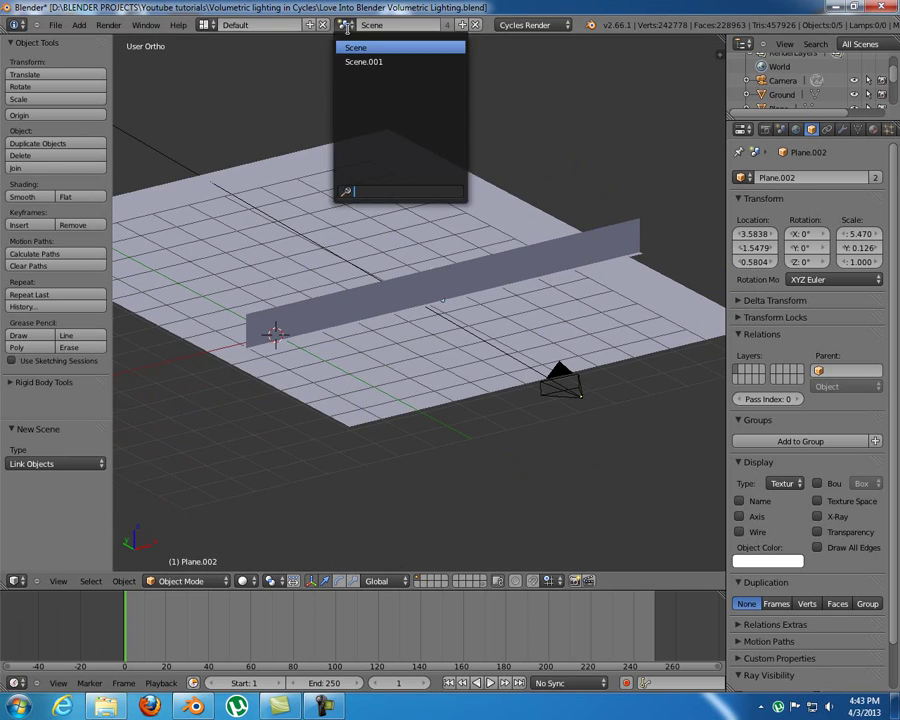
click(360, 63)
middle_drag(446, 244, 460, 283)
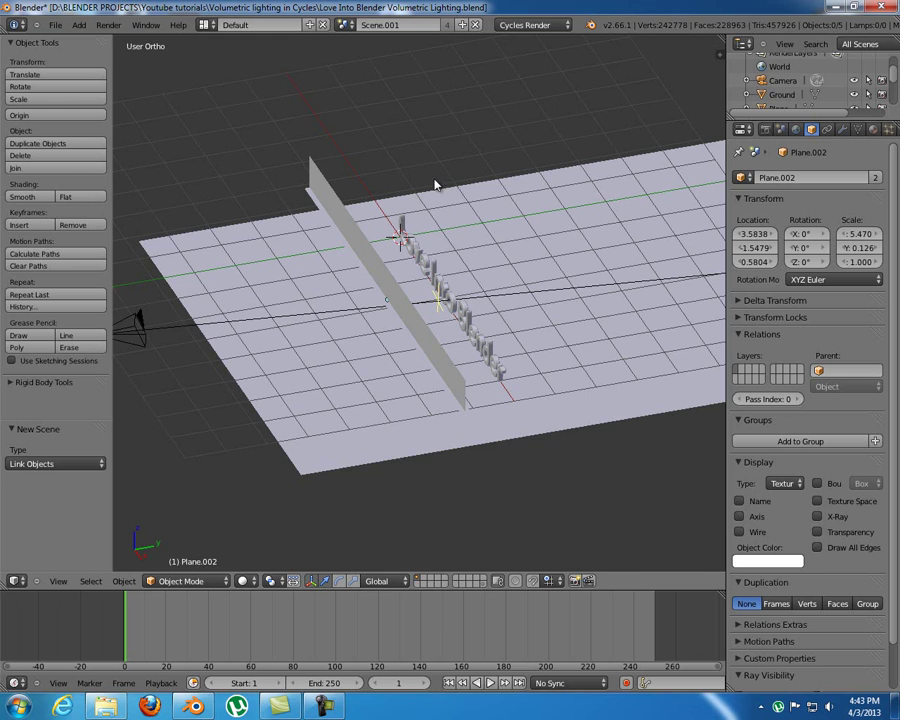
right_click(433, 272)
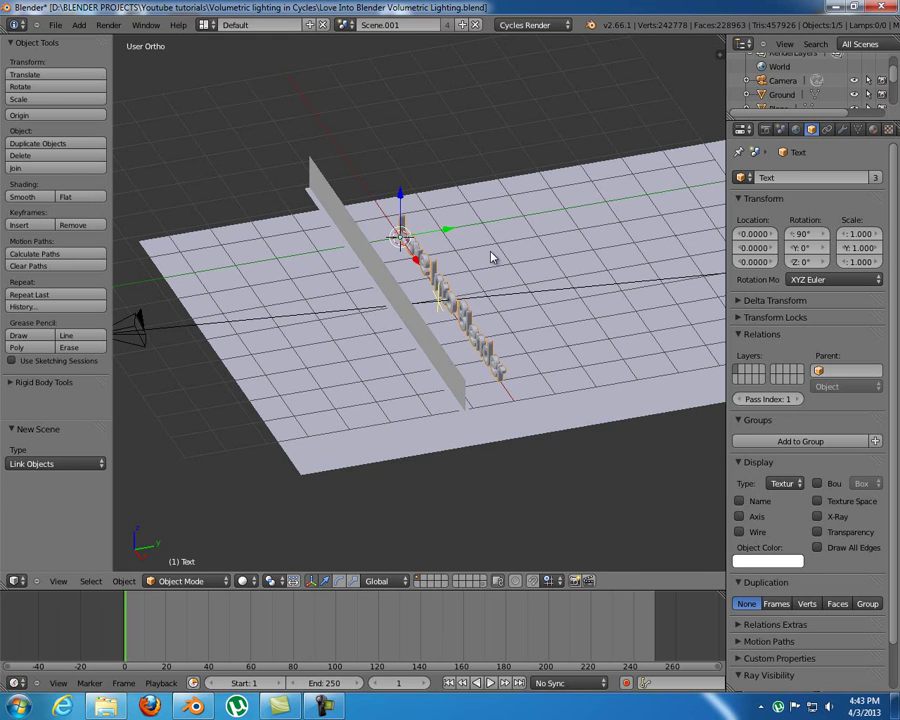
key(a)
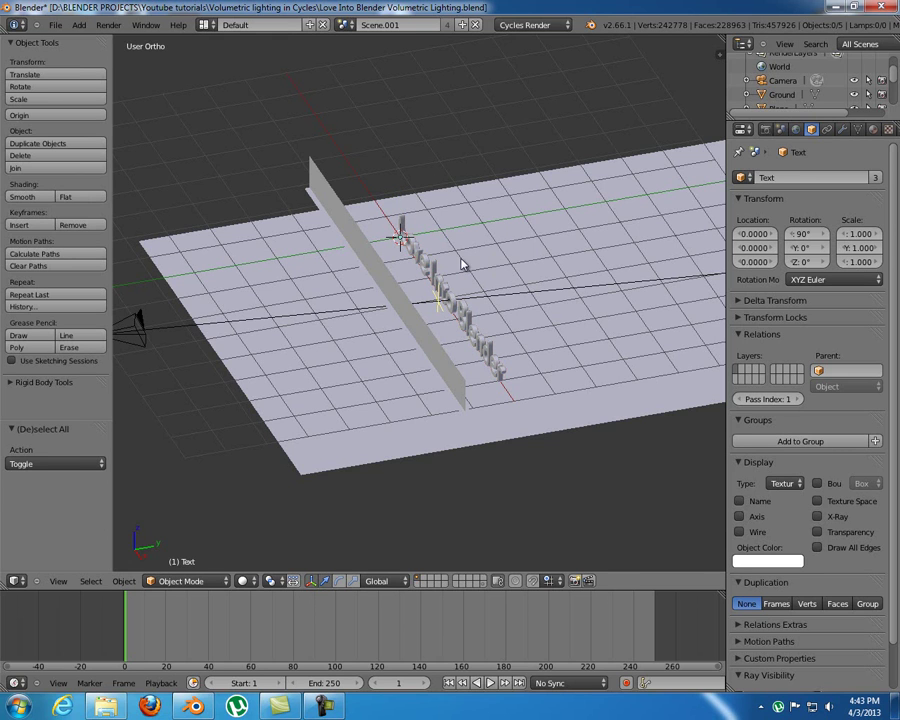
Set the render engine of Scene.001 to Blender Render and check it against the engine of the original Scene.
click(519, 26)
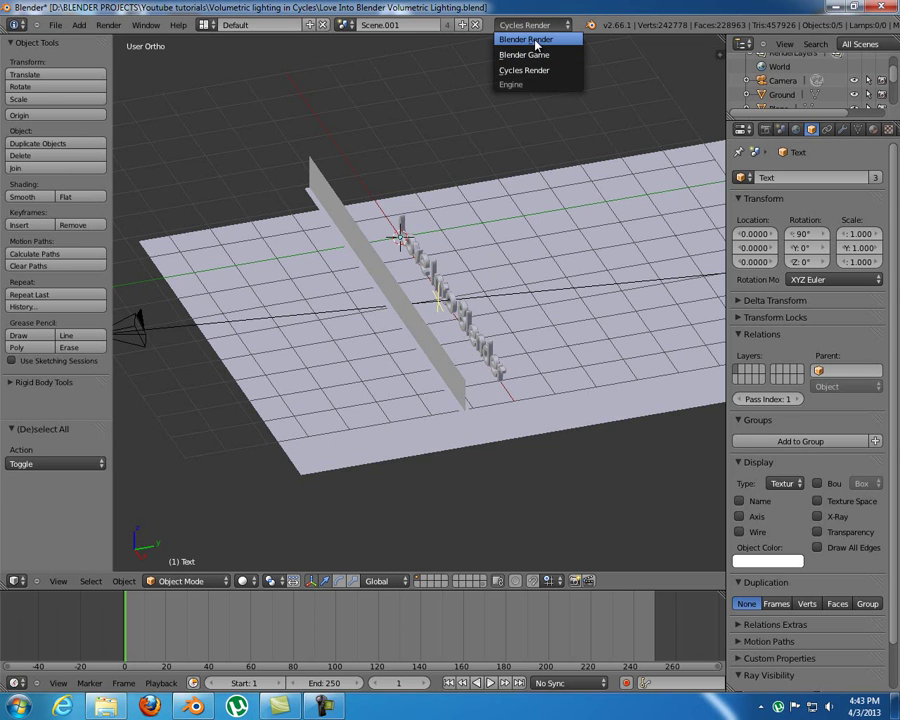
click(537, 41)
click(344, 24)
click(362, 47)
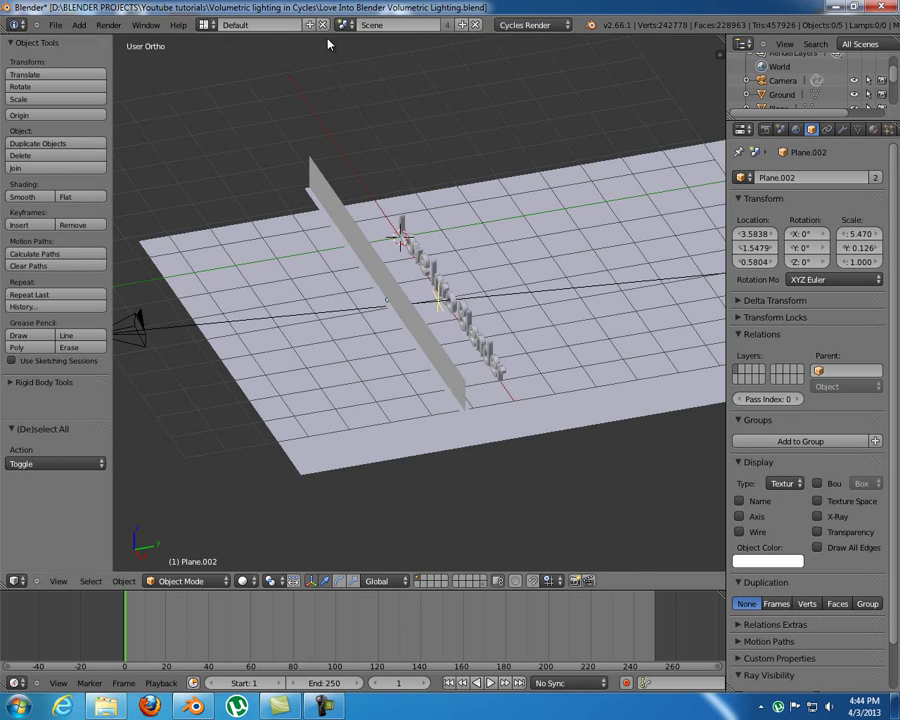
click(344, 24)
click(357, 61)
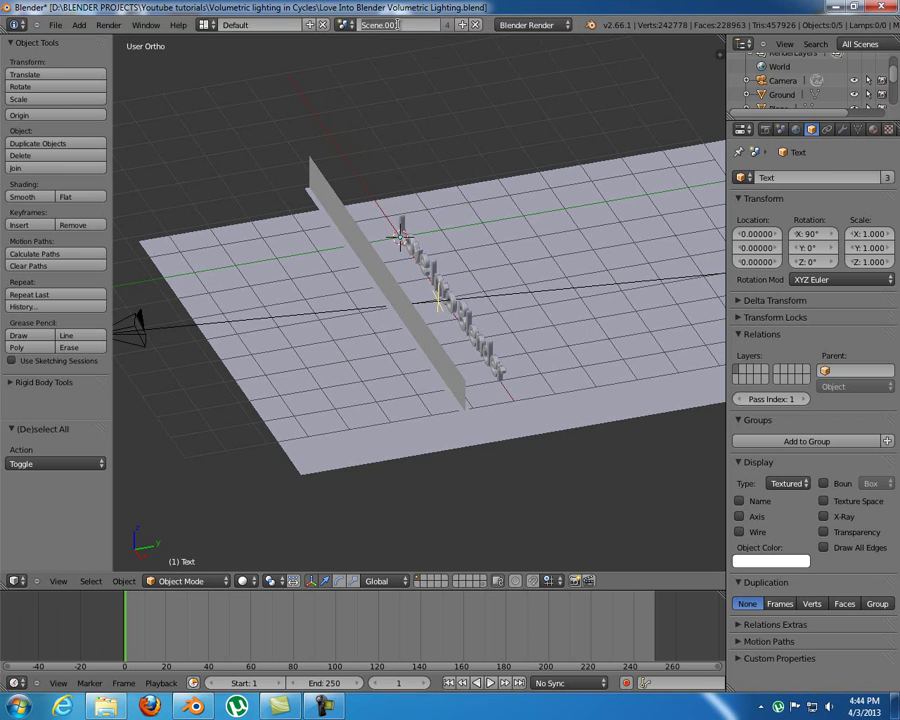
Rename the linked scene as Volumetric Lighting.
click(397, 24)
text(Volumetric Lighting)
key(Return)
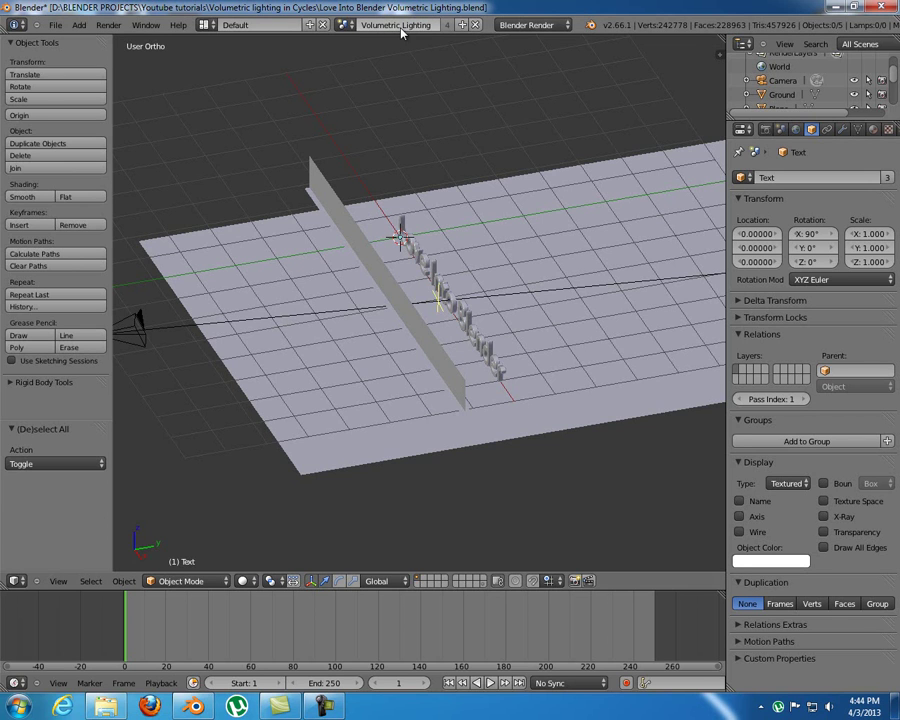
Add a spot lamp to the Volumetric Lighting scene.
middle_drag(338, 225, 388, 212)
middle_drag(421, 259, 350, 262)
key(shift+a)
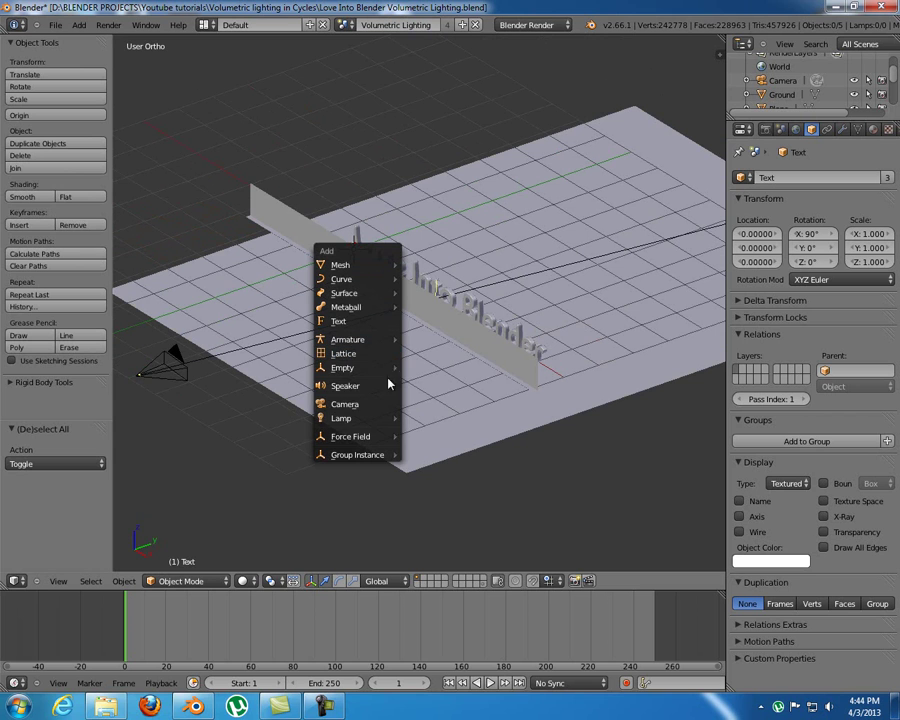
mouse_move(388, 416)
click(456, 452)
Position the spot lamp centrally behind the text, at about X 3.89, Y 5.77 and Z 0.34.
middle_drag(464, 396, 467, 328)
key(KP_7)
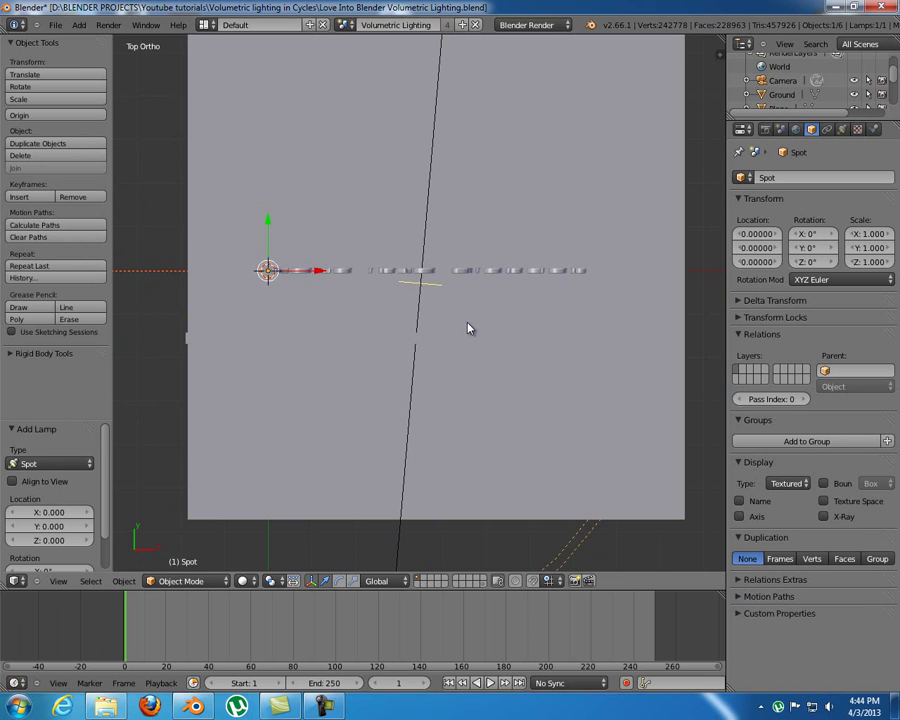
drag(285, 268, 482, 270)
key(KP_3)
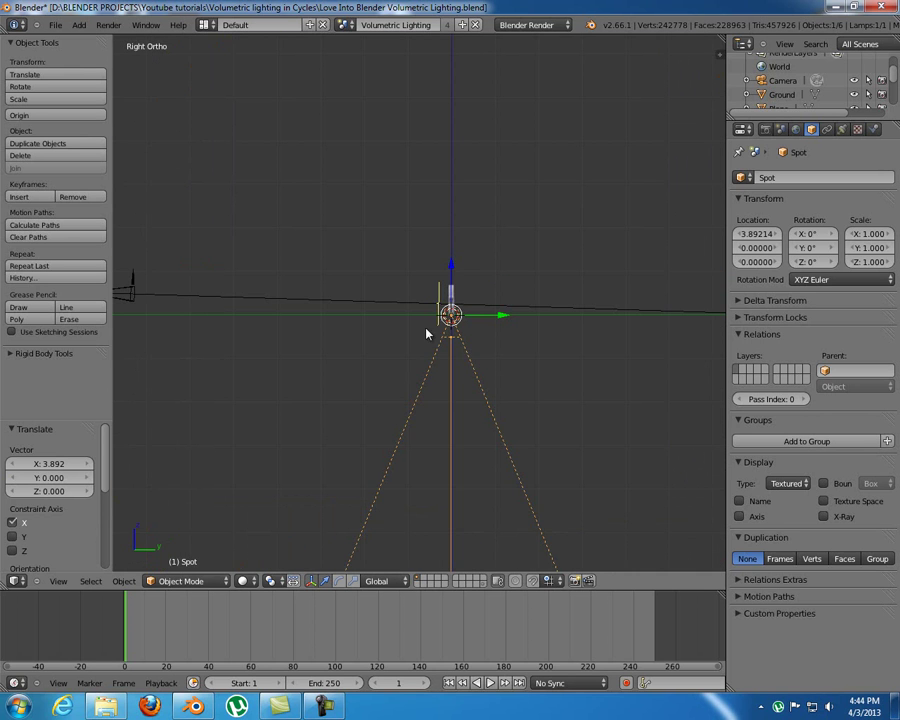
middle_drag(410, 330, 283, 360)
key(KP_3)
drag(410, 320, 613, 265)
Rotate the spot lamp about 89 degrees in the side view to aim it at the text, and check its alignment from behind.
key(r)
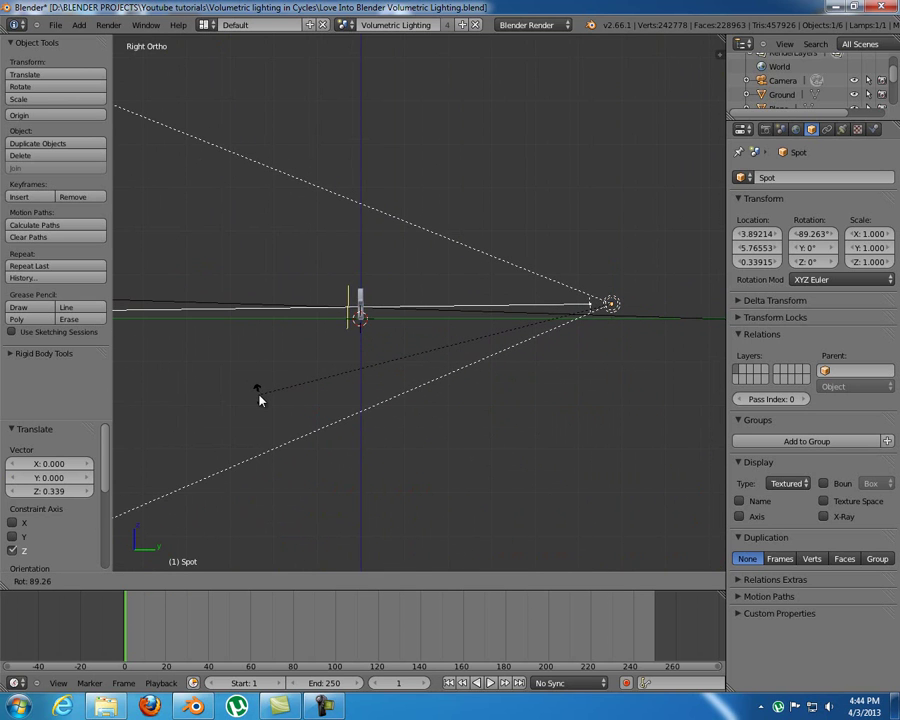
click(258, 399)
scroll(438, 303, down, 4)
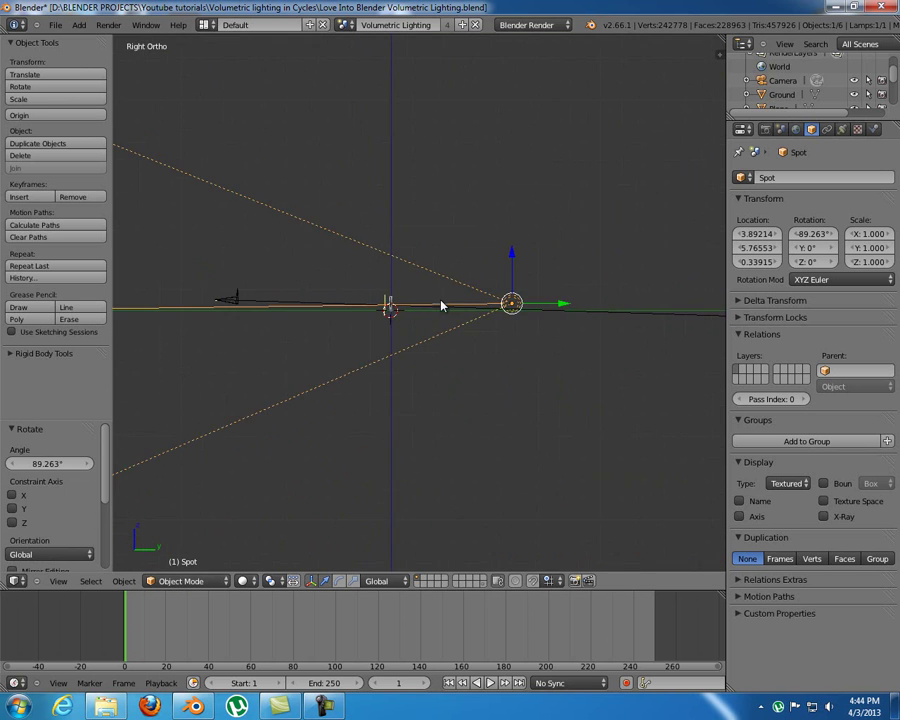
middle_drag(440, 305, 363, 352)
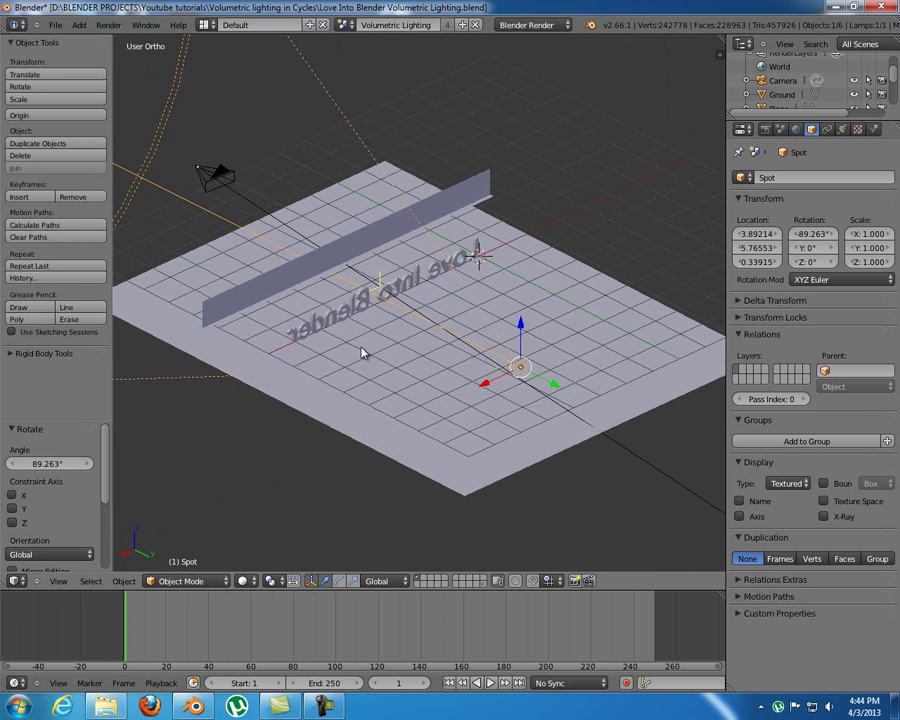
key(ctrl+KP_1)
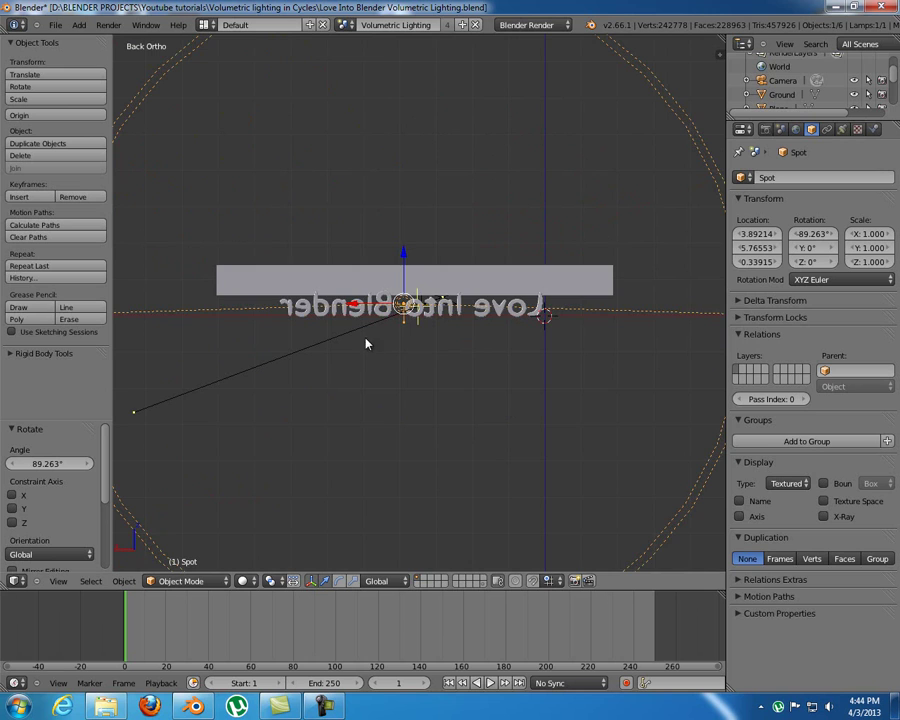
middle_drag(366, 349, 594, 405)
key(KP_4)
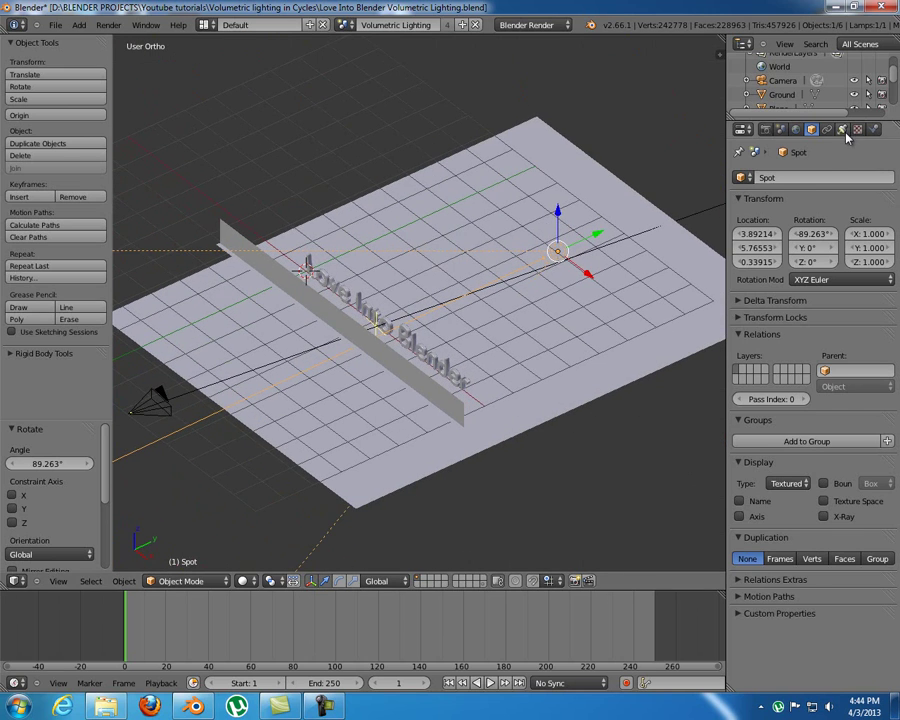
Enable Halo in the spot lamp's spot shape settings.
click(845, 130)
scroll(808, 397, down, 2)
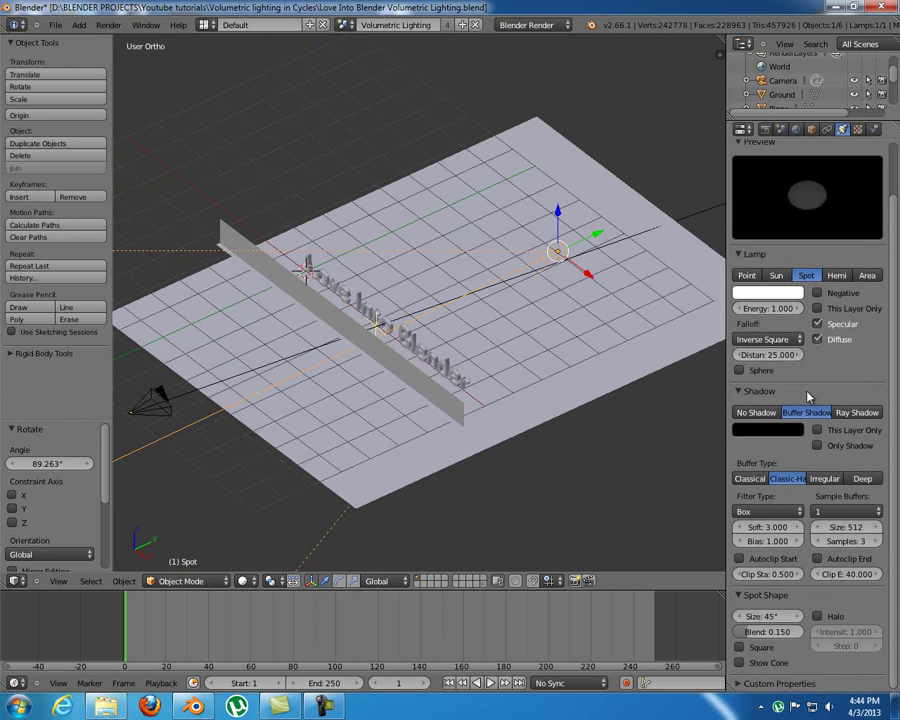
click(817, 616)
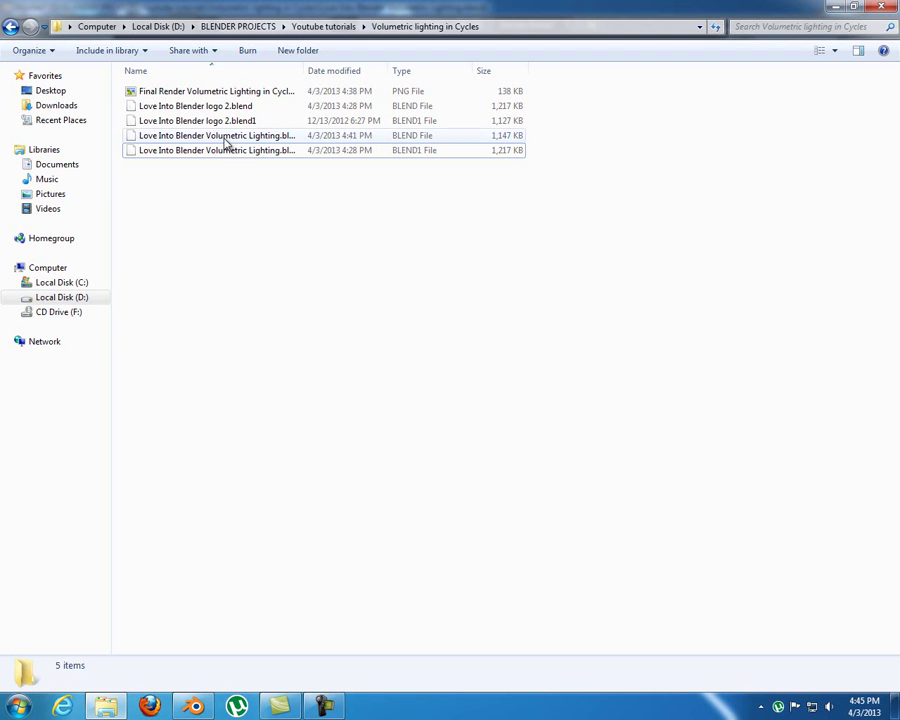
Review the image Final Render Volumetric Lighting in Cycles.png as the target look and switch back to Blender.
double_click(225, 92)
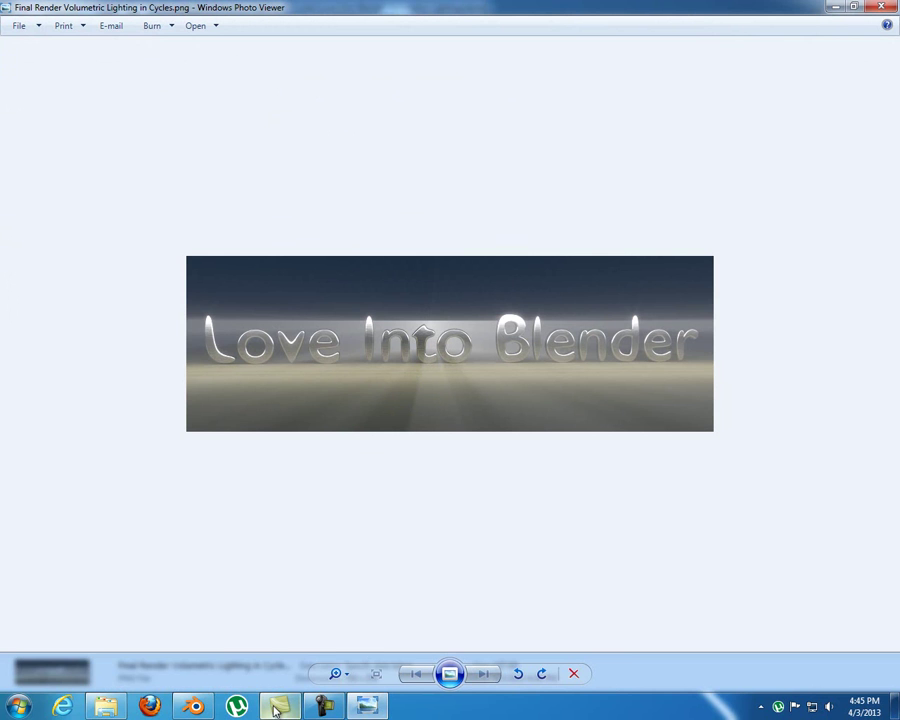
mouse_move(293, 707)
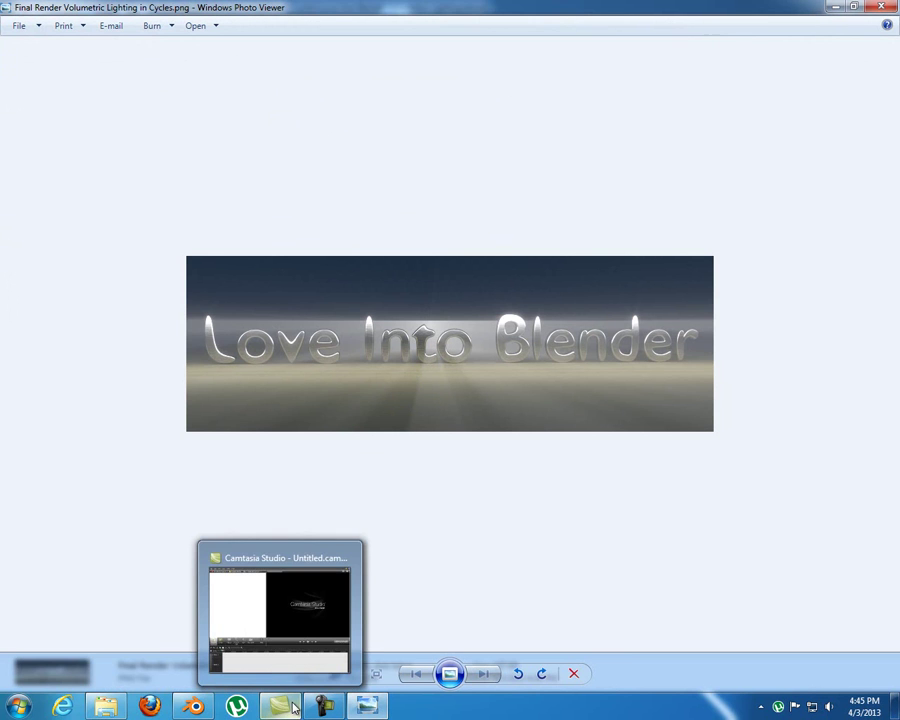
click(193, 707)
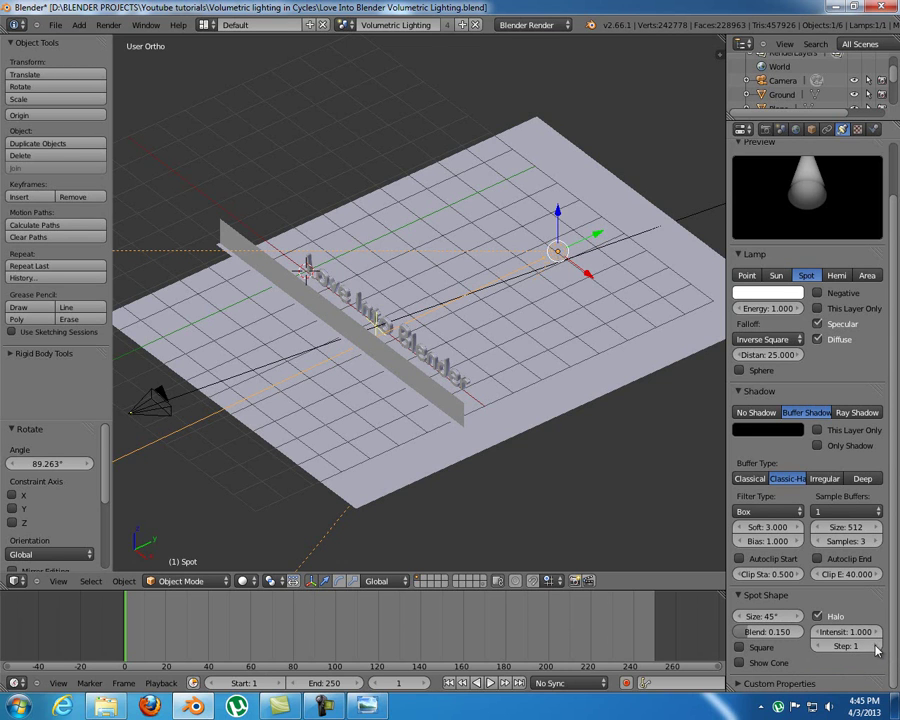
Set the spot lamp's halo step to 1.
click(822, 647)
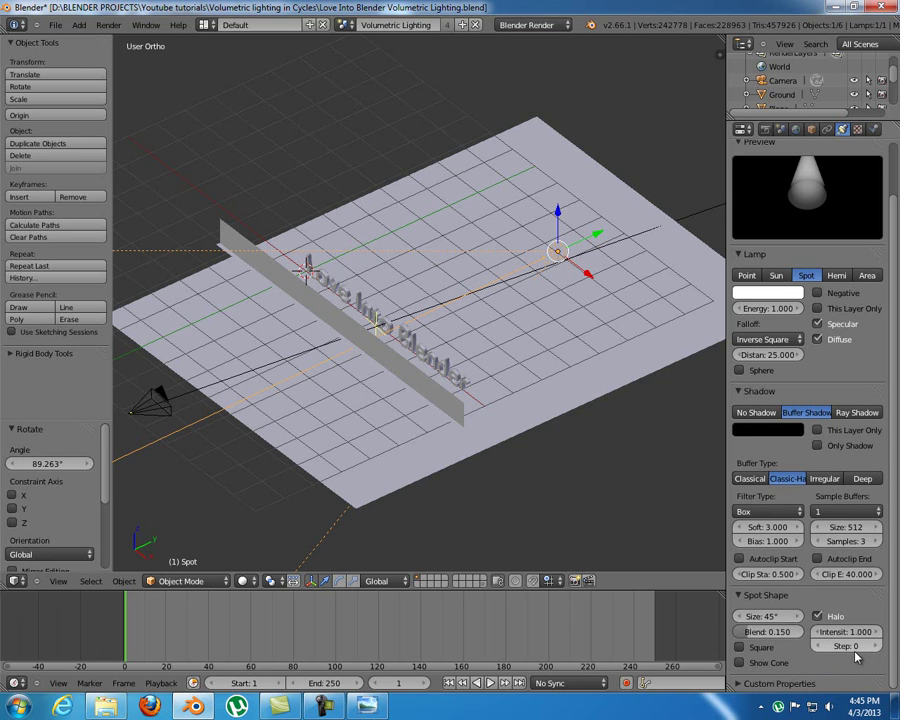
click(878, 647)
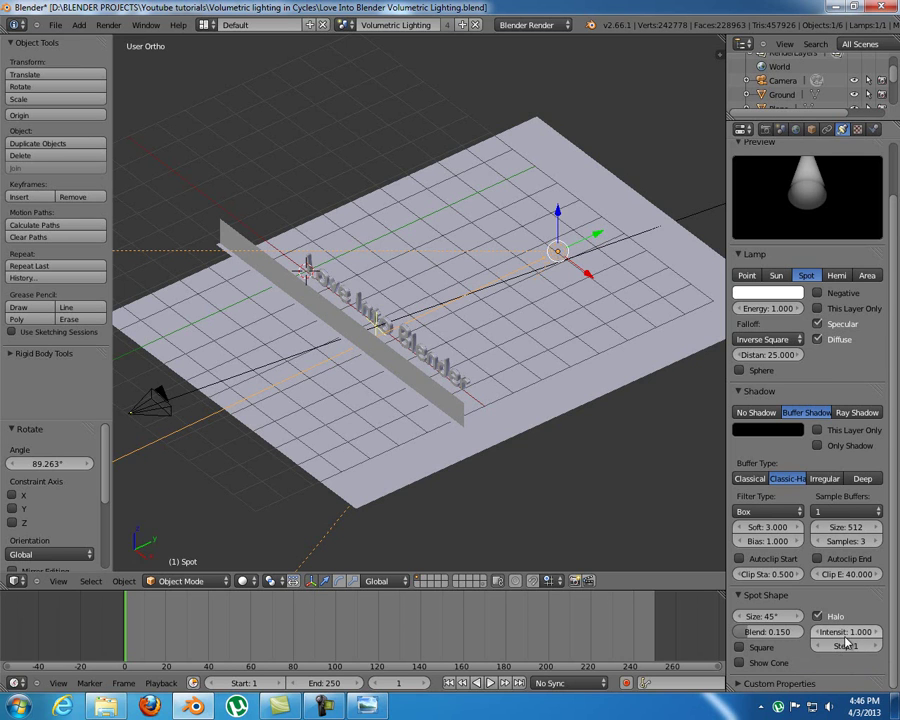
Switch to the original Scene and inspect its objects around the text.
click(343, 26)
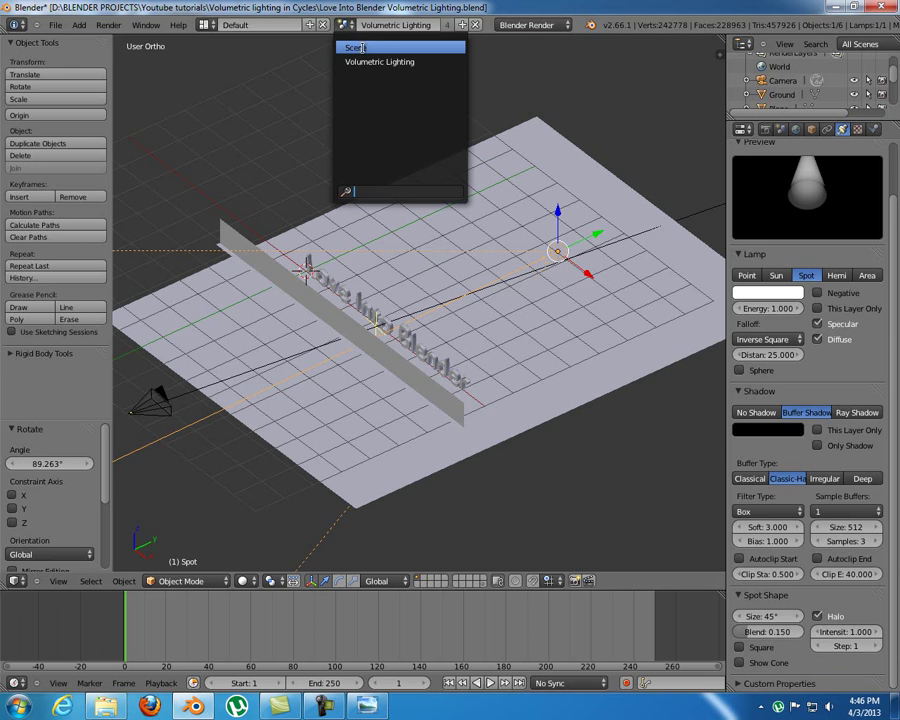
click(362, 47)
middle_drag(464, 362, 350, 362)
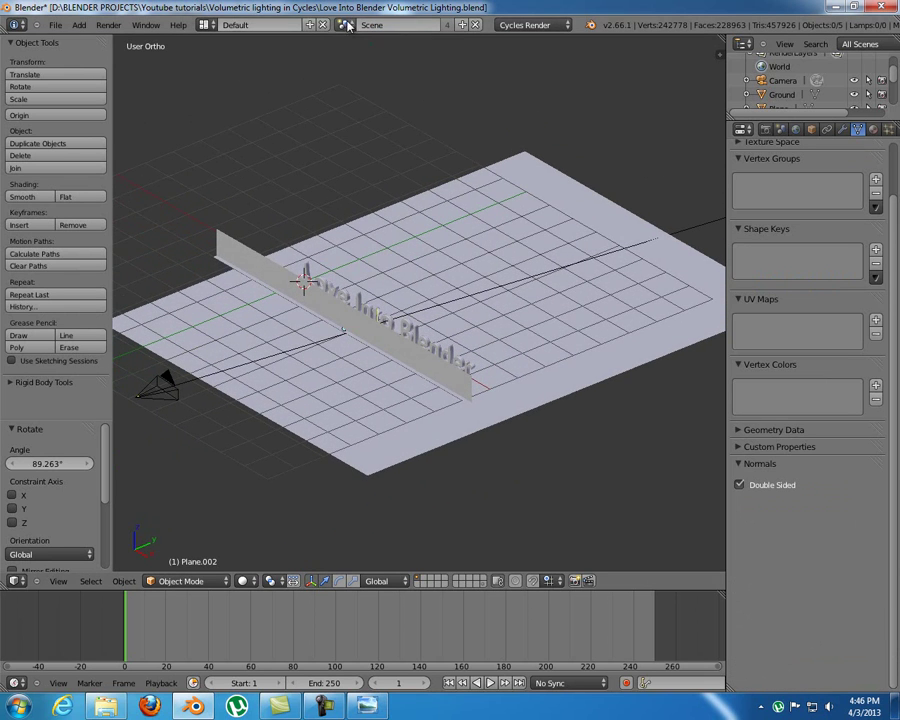
Switch to the Volumetric Lighting scene and display its render layer settings.
click(345, 26)
click(374, 62)
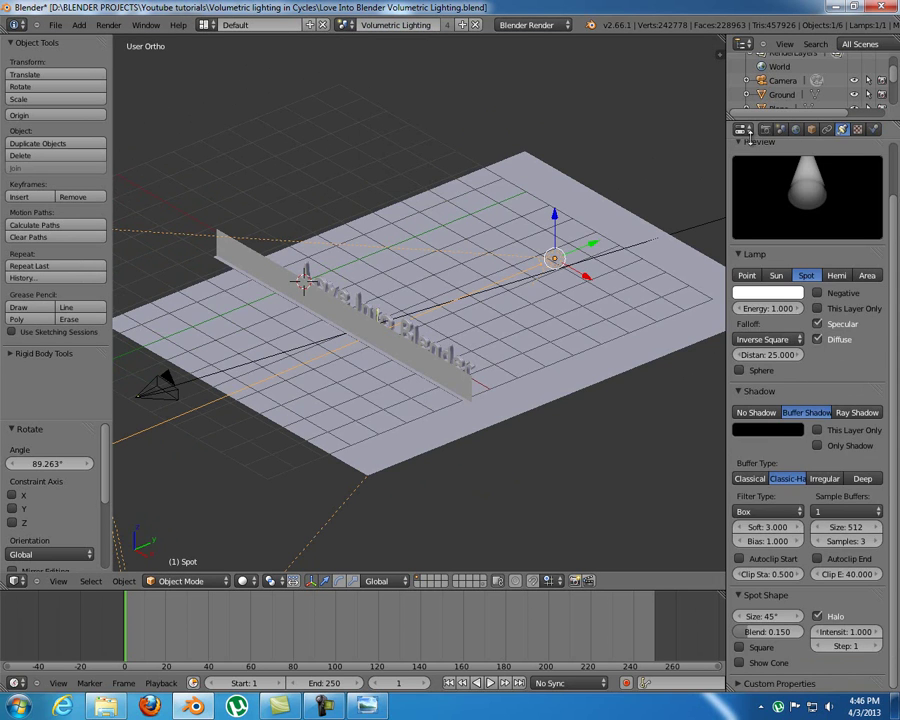
click(766, 131)
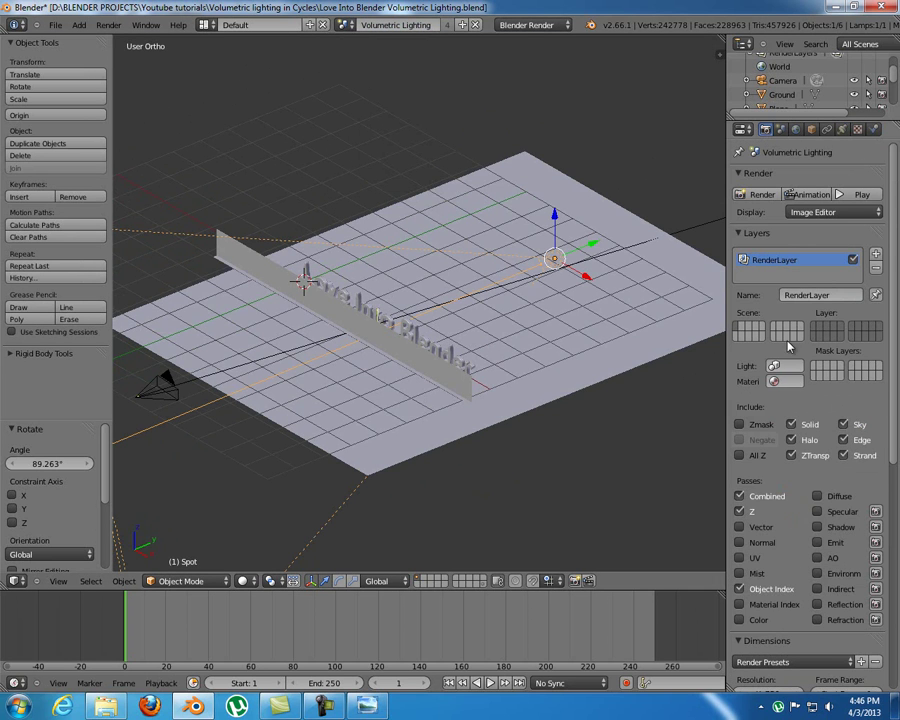
click(747, 233)
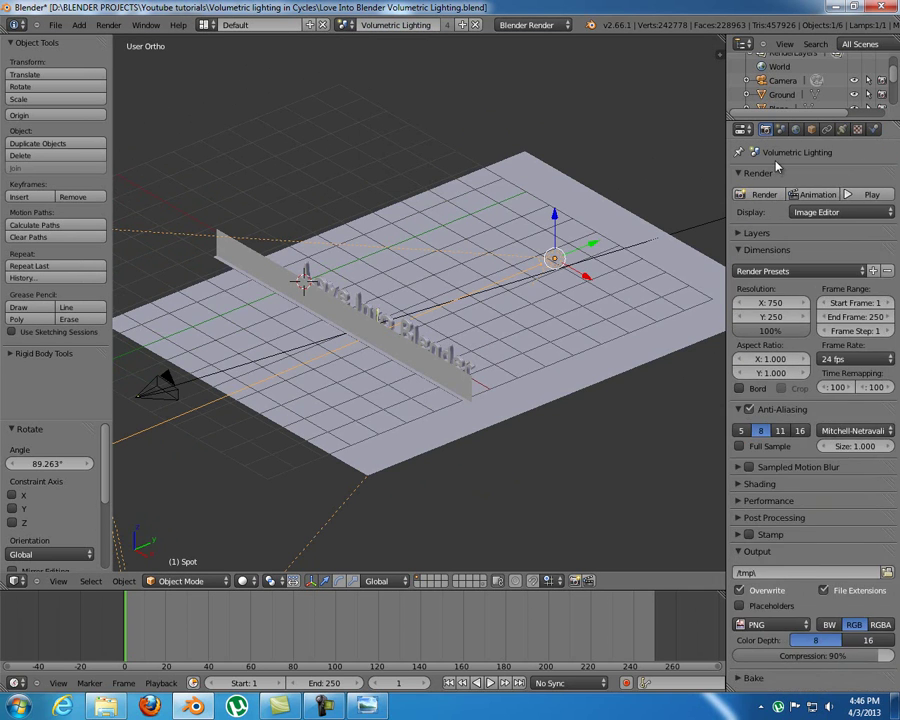
click(750, 236)
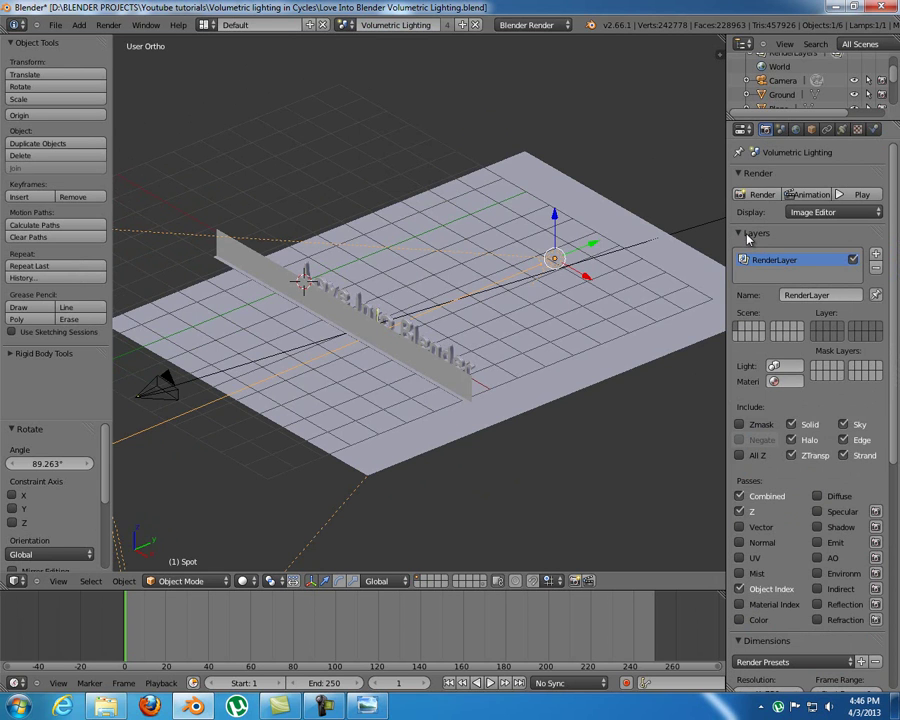
middle_drag(364, 336, 342, 349)
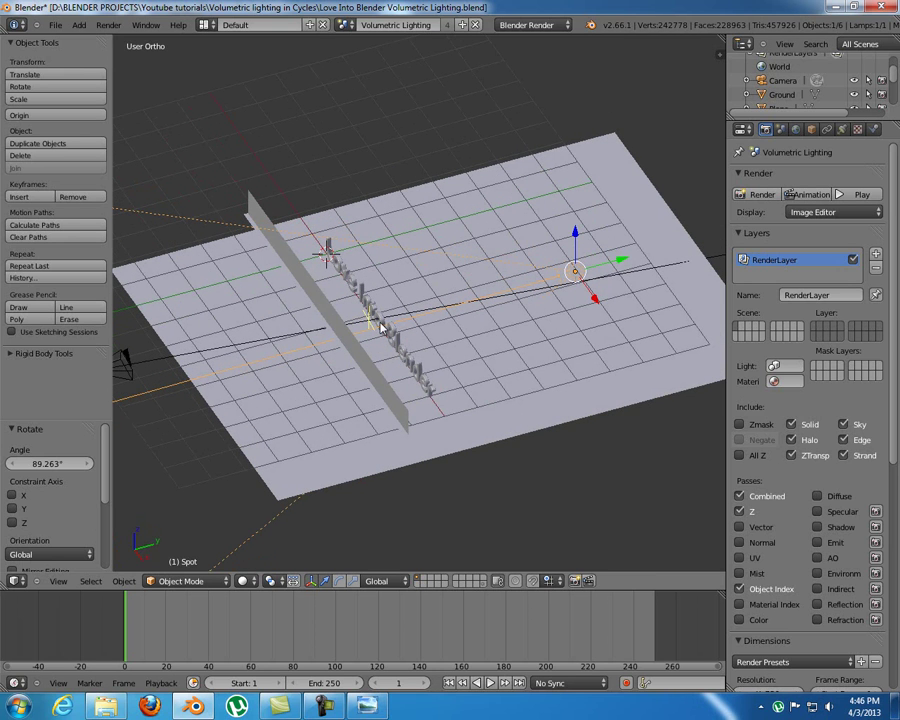
right_click(383, 328)
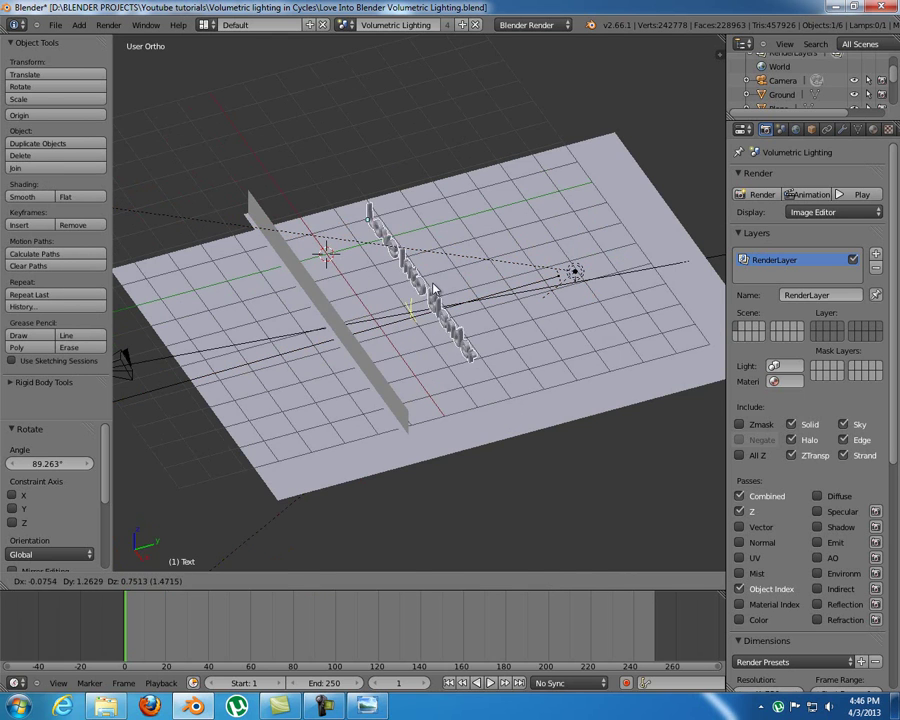
right_click(400, 300)
middle_drag(382, 362, 390, 330)
right_click(575, 280)
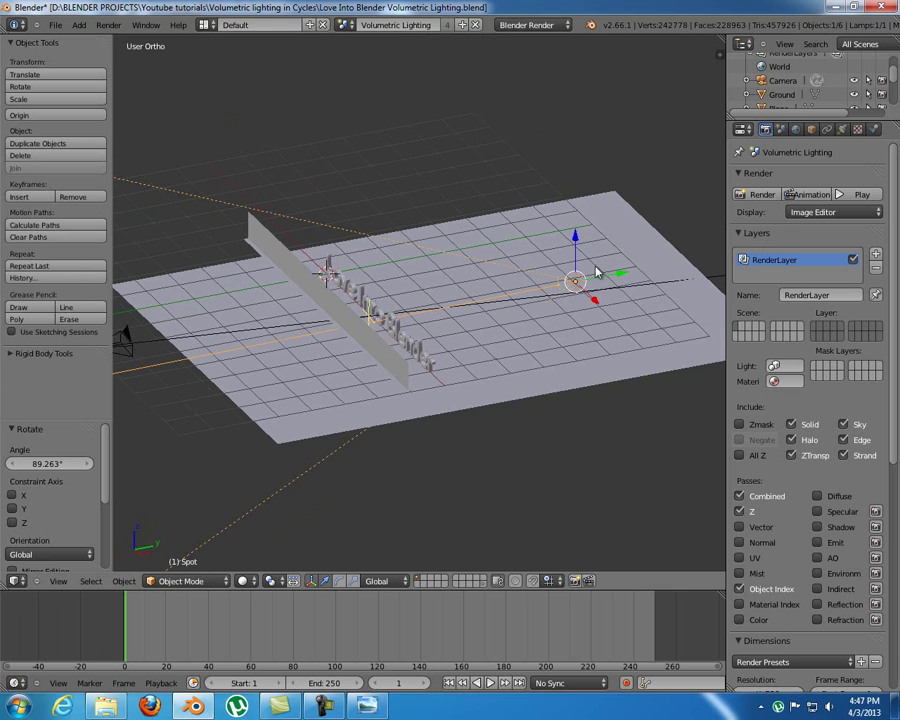
mouse_move(824, 117)
mouse_down()
mouse_move(820, 201)
mouse_move(818, 140)
mouse_up()
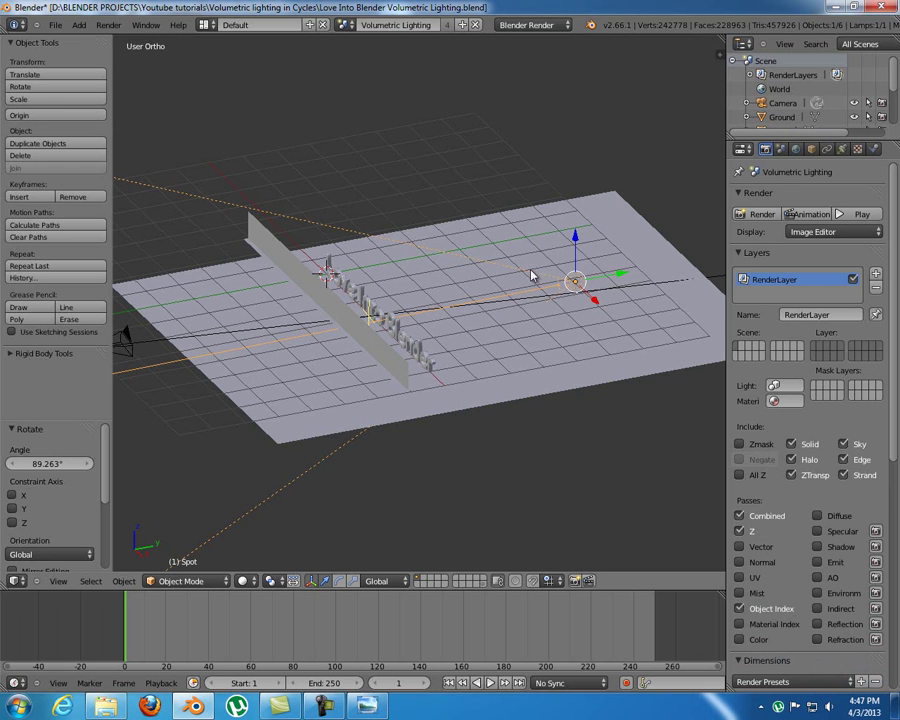
key(shift+a)
mouse_move(496, 274)
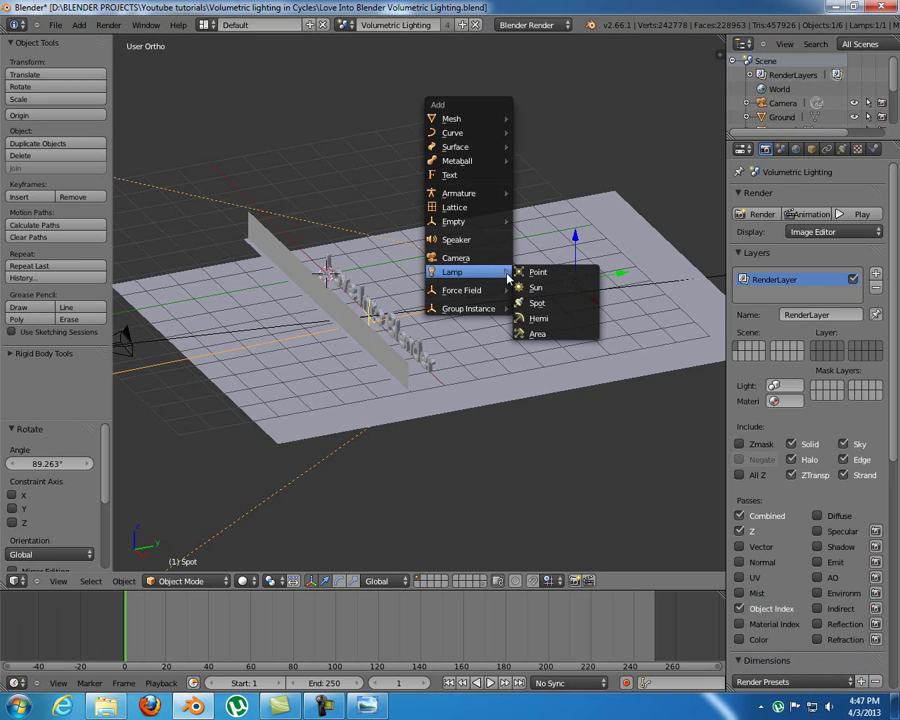
click(537, 303)
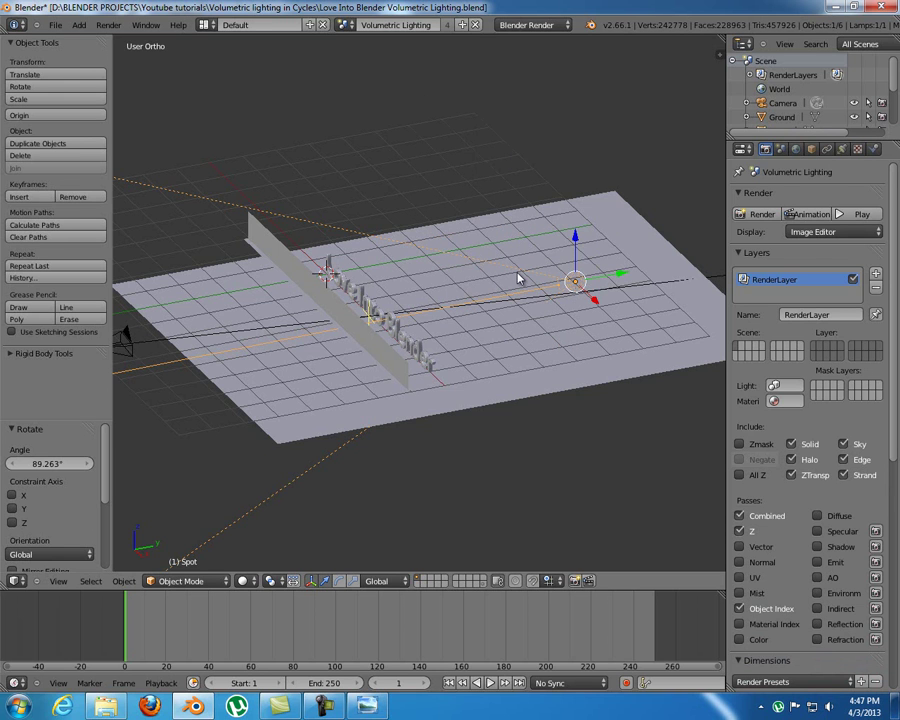
Move the spot lamp to the second layer and display only that layer.
middle_drag(494, 318, 432, 281)
key(m)
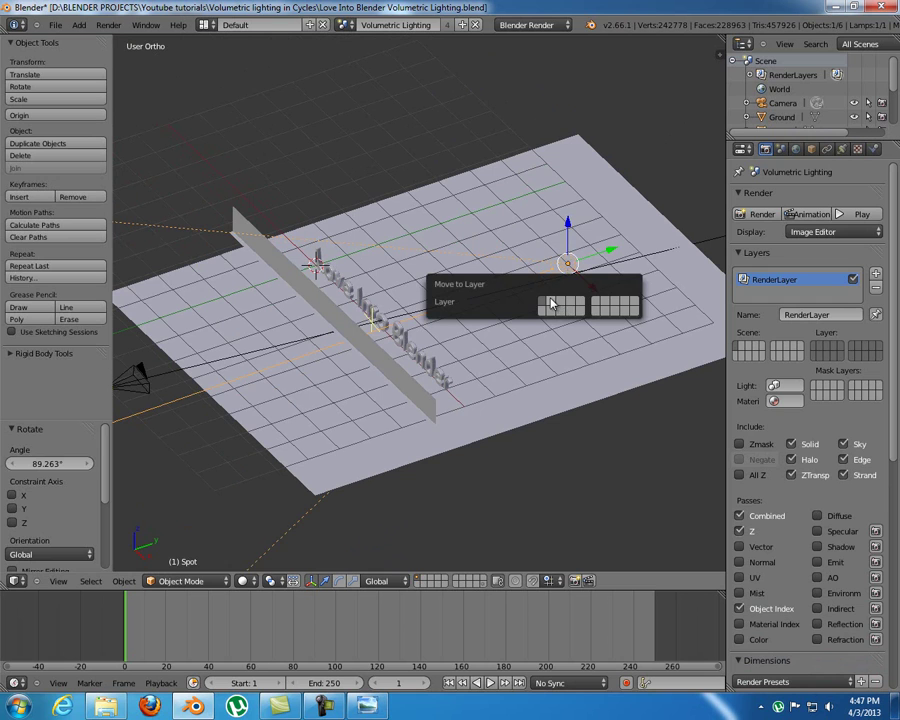
click(547, 302)
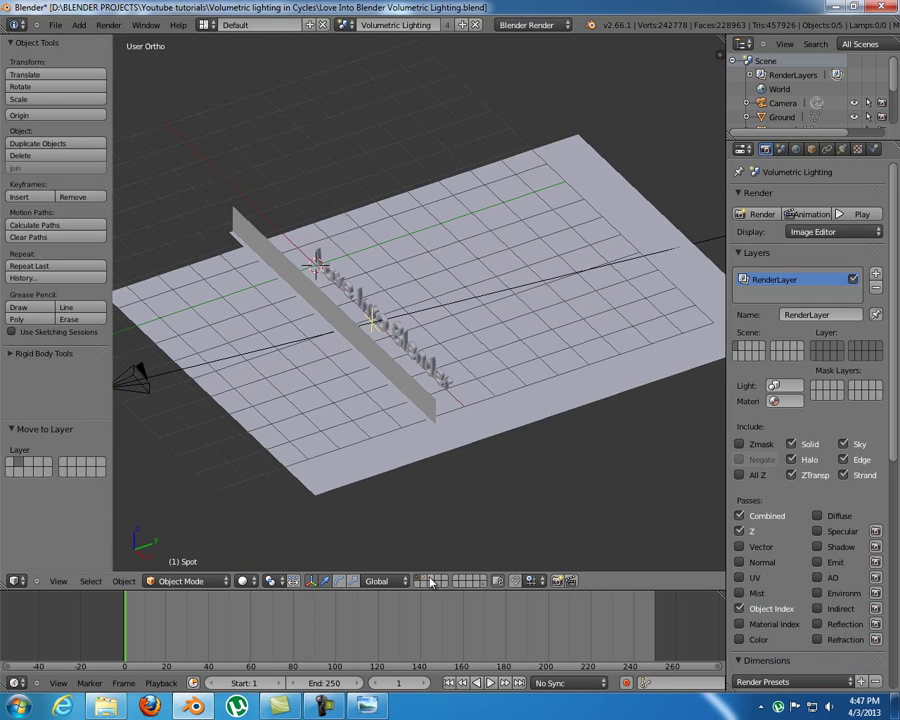
key(2)
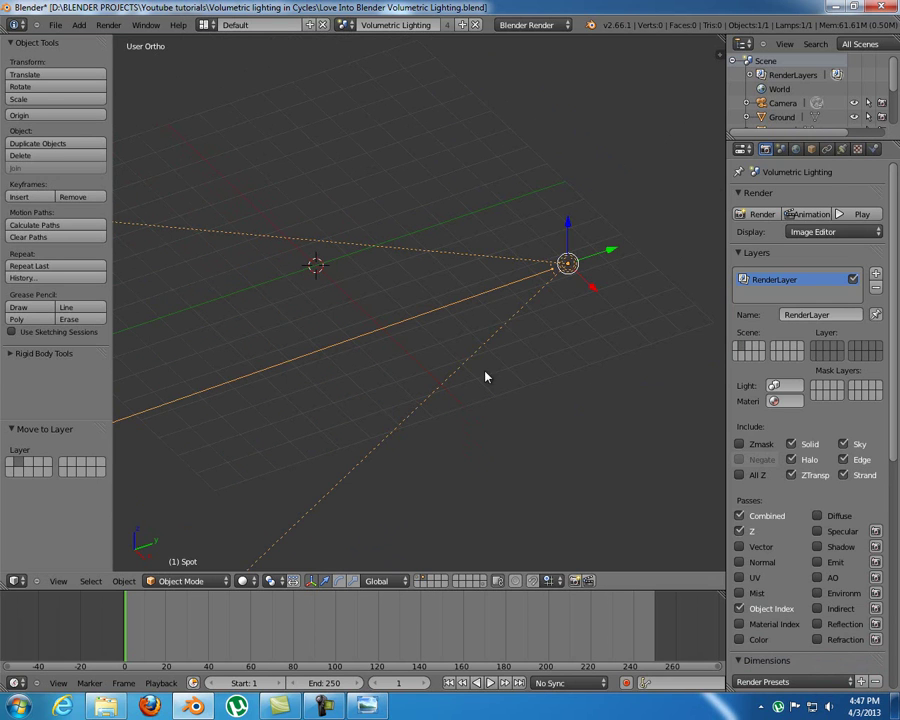
Show layers 1 and 2 together and limit the render layer to layer 2, with layer 1 as its mask layer.
shift+click(421, 581)
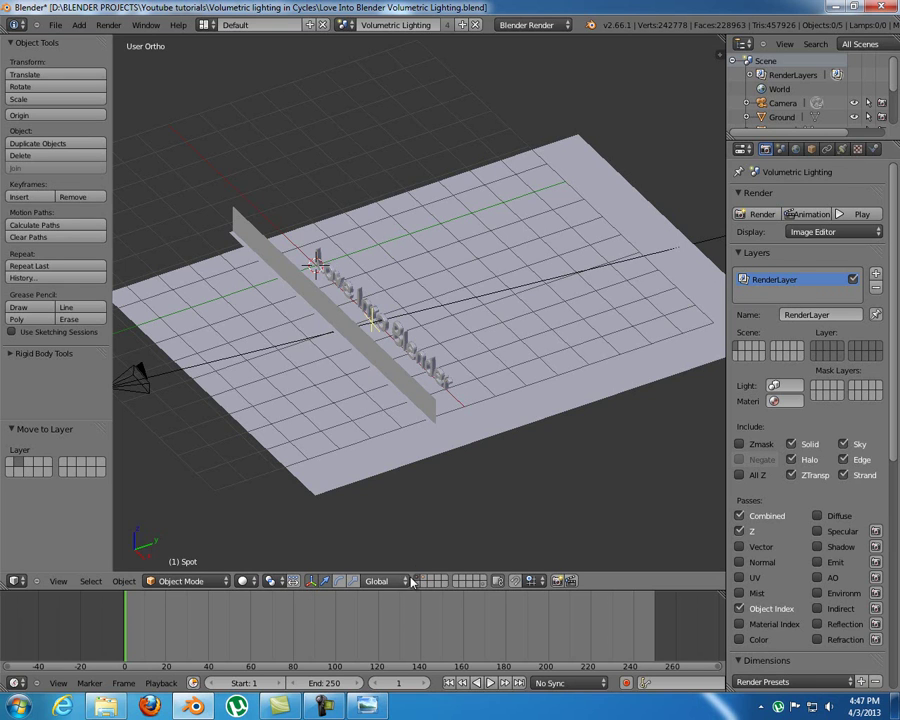
shift+click(476, 576)
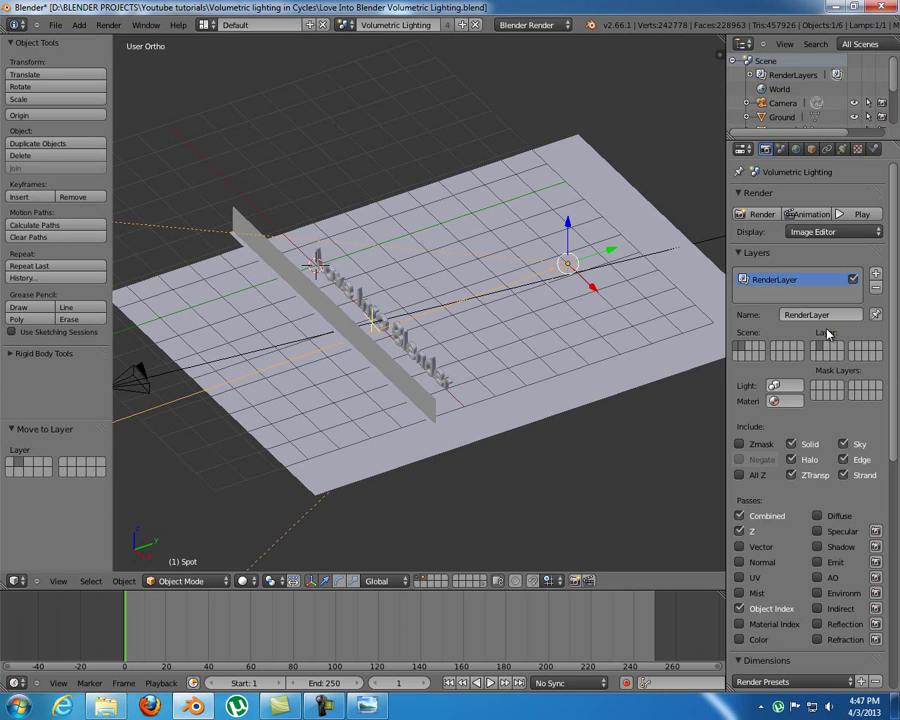
middle_drag(420, 260, 548, 270)
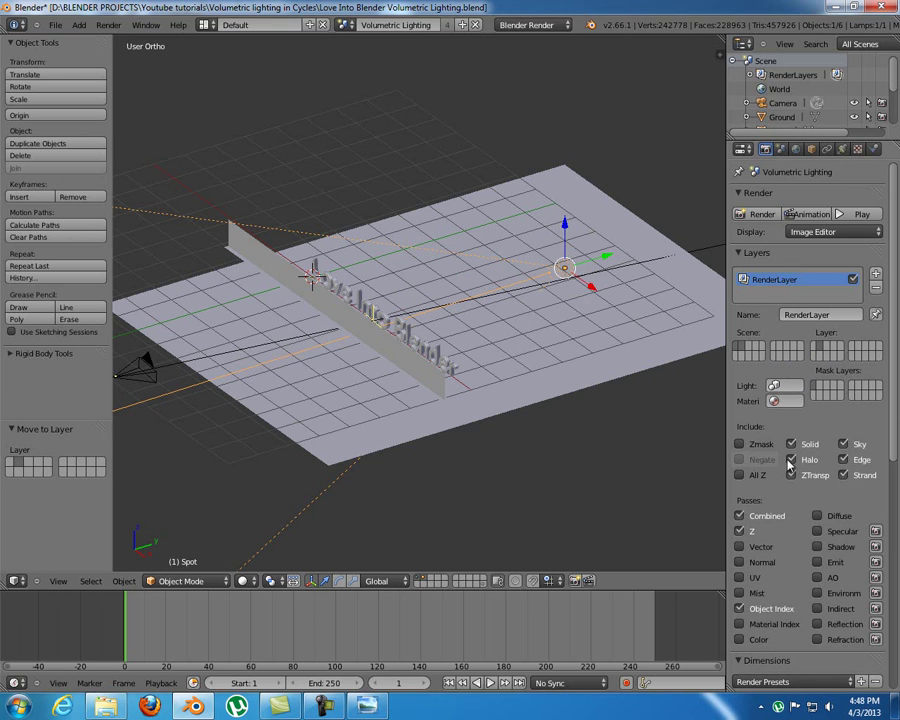
Switch to the original Scene and render its image with Cycles.
click(345, 24)
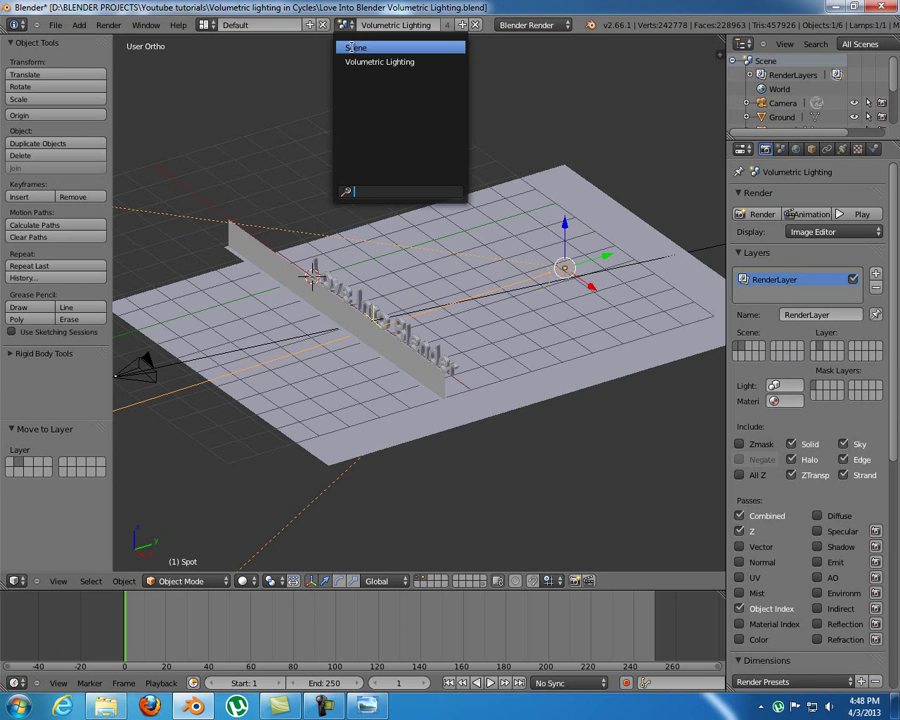
click(358, 47)
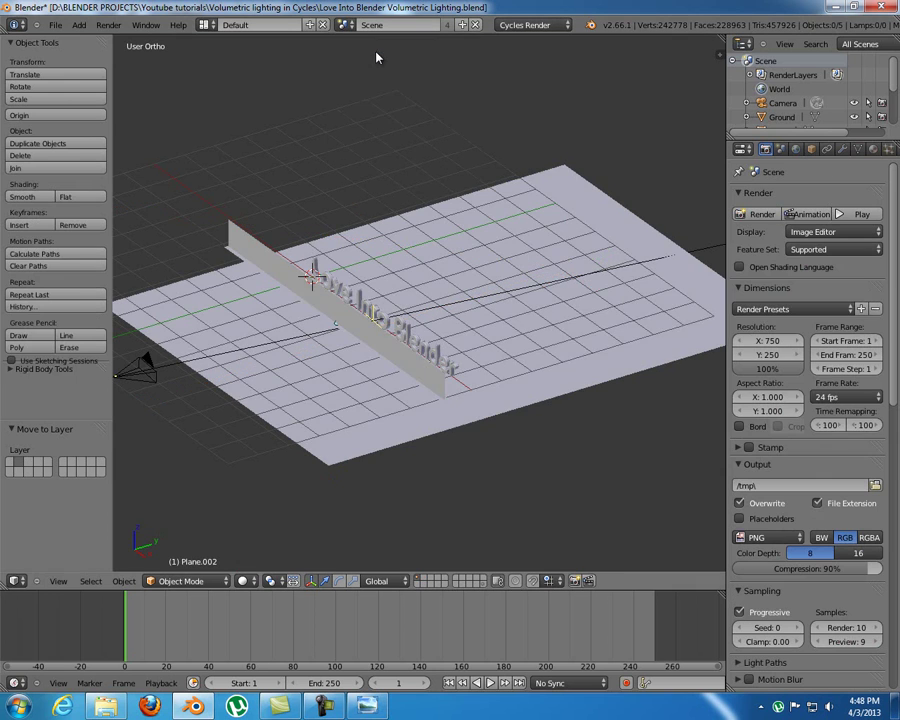
middle_drag(318, 263, 428, 352)
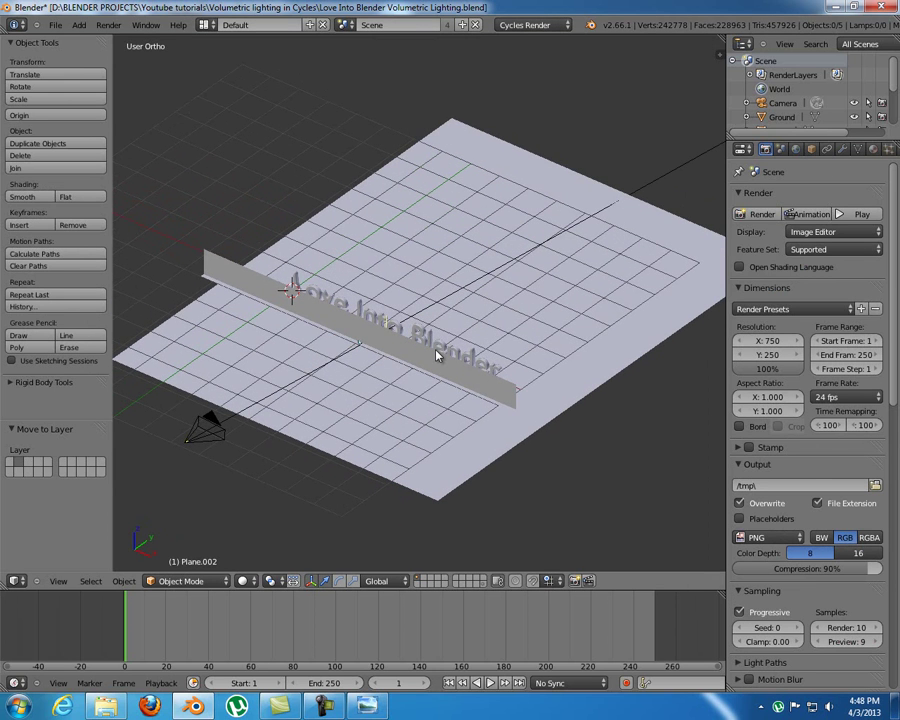
key(F12)
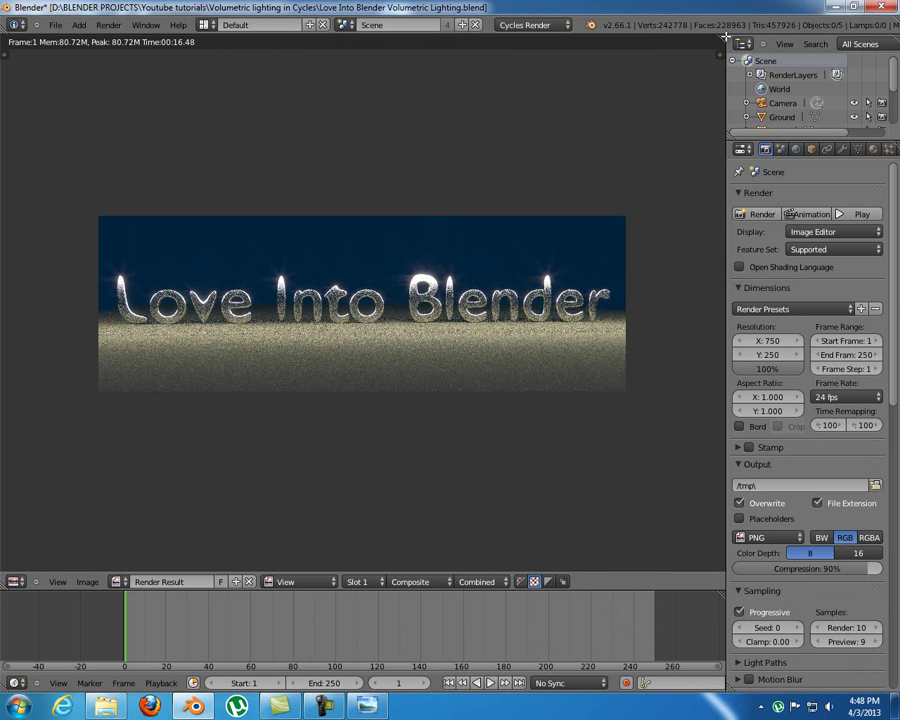
Split the render view in two and turn the new area into a Node Editor showing the compositing nodes.
drag(727, 110, 578, 125)
drag(641, 130, 352, 160)
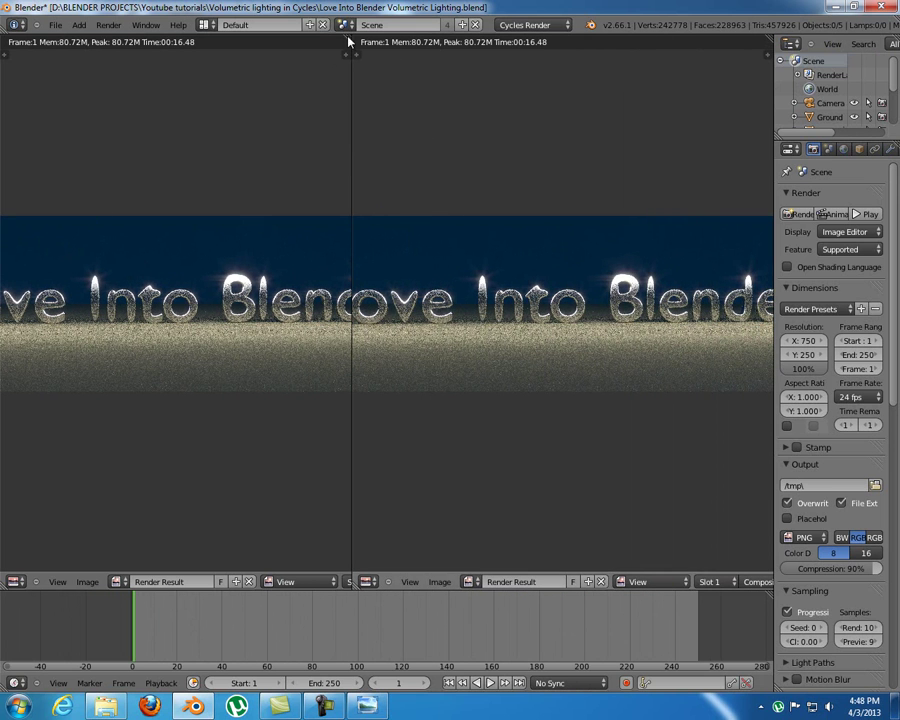
click(367, 581)
click(430, 433)
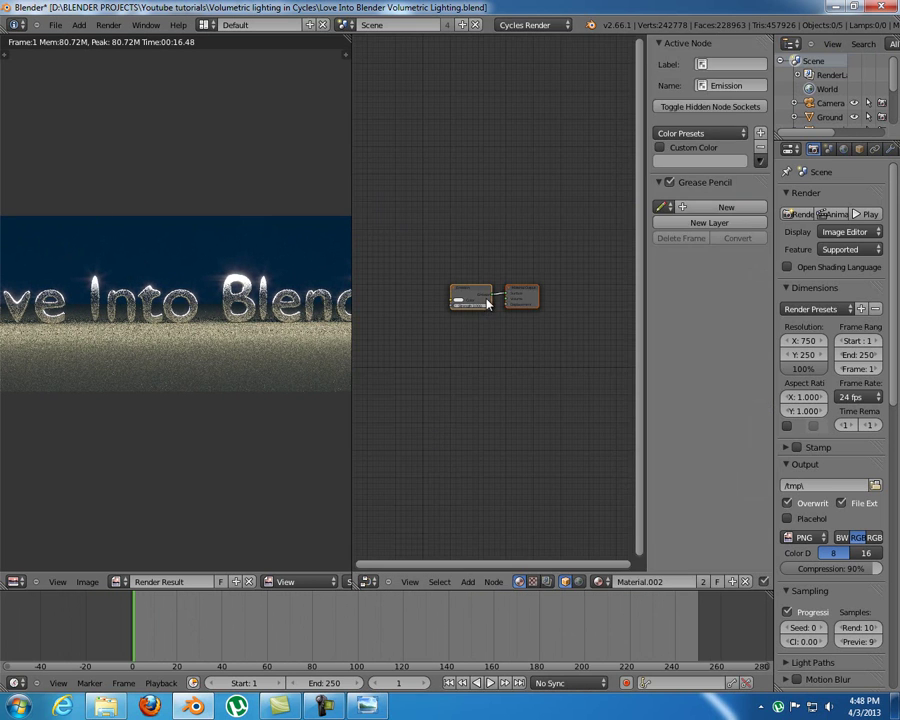
scroll(496, 321, up, 4)
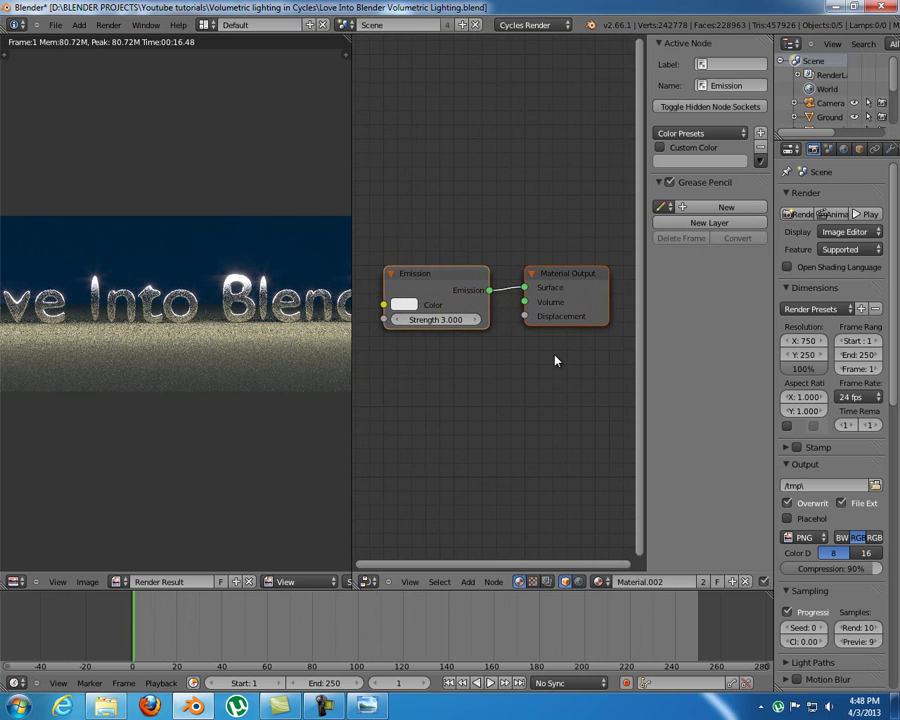
key(n)
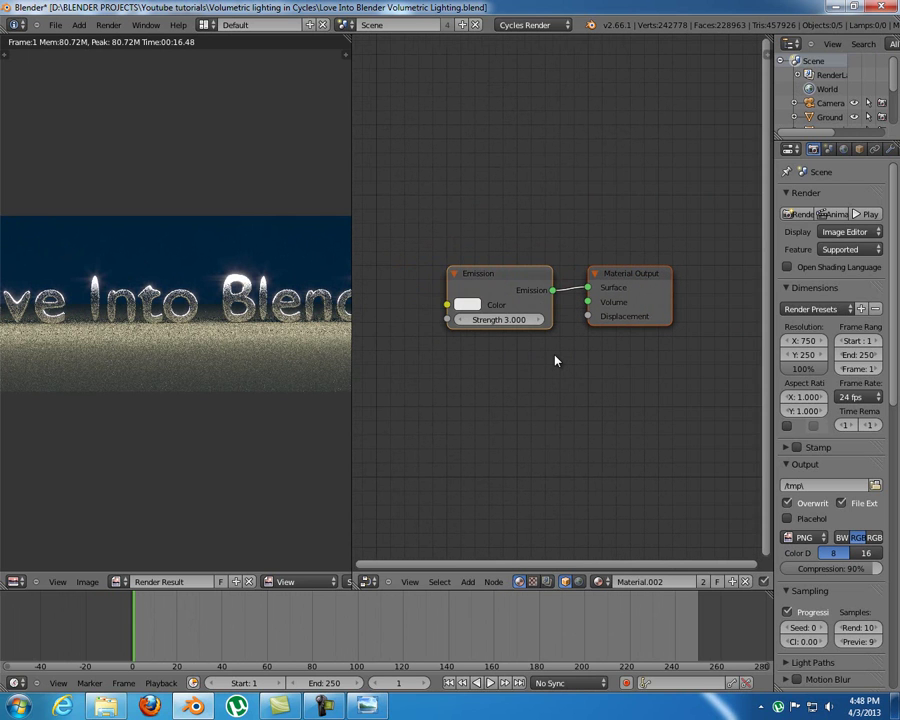
click(547, 581)
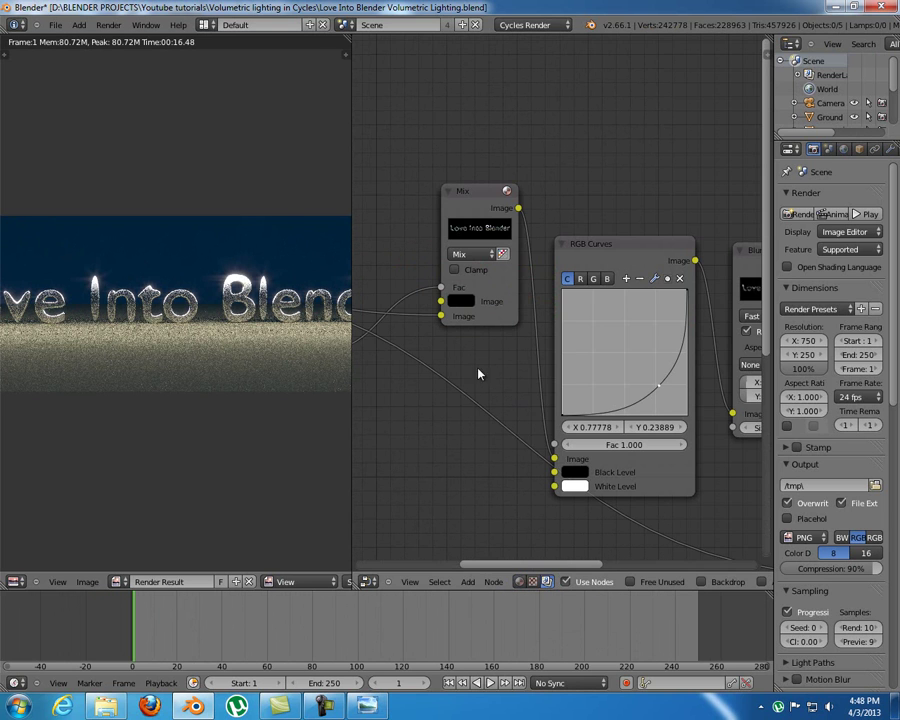
Examine the existing compositing node tree from the render layer inputs to the Composite and Viewer outputs.
scroll(465, 359, down, 6)
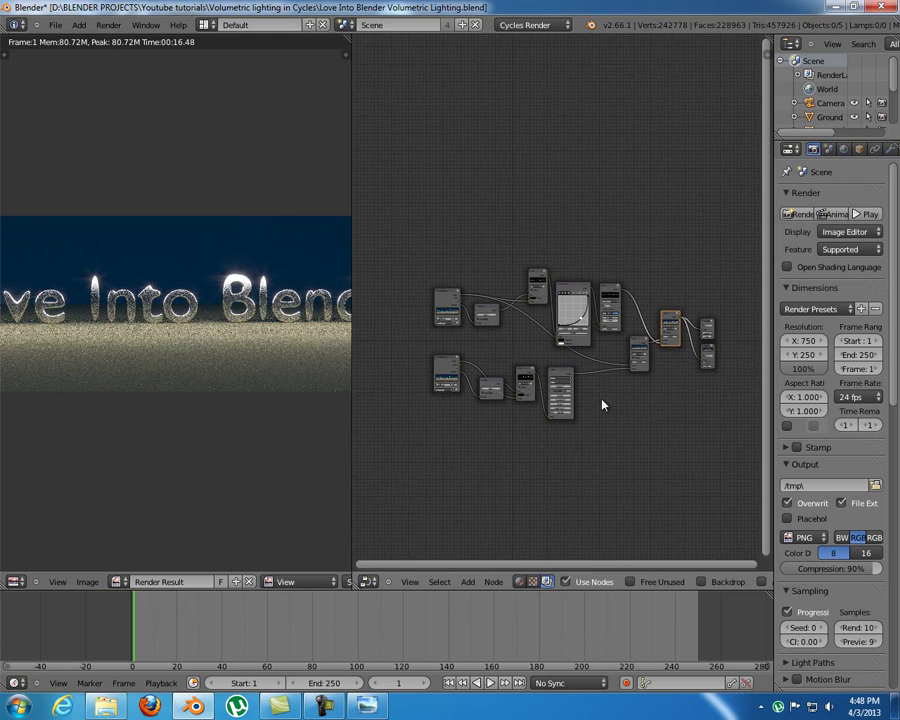
middle_drag(643, 418, 538, 425)
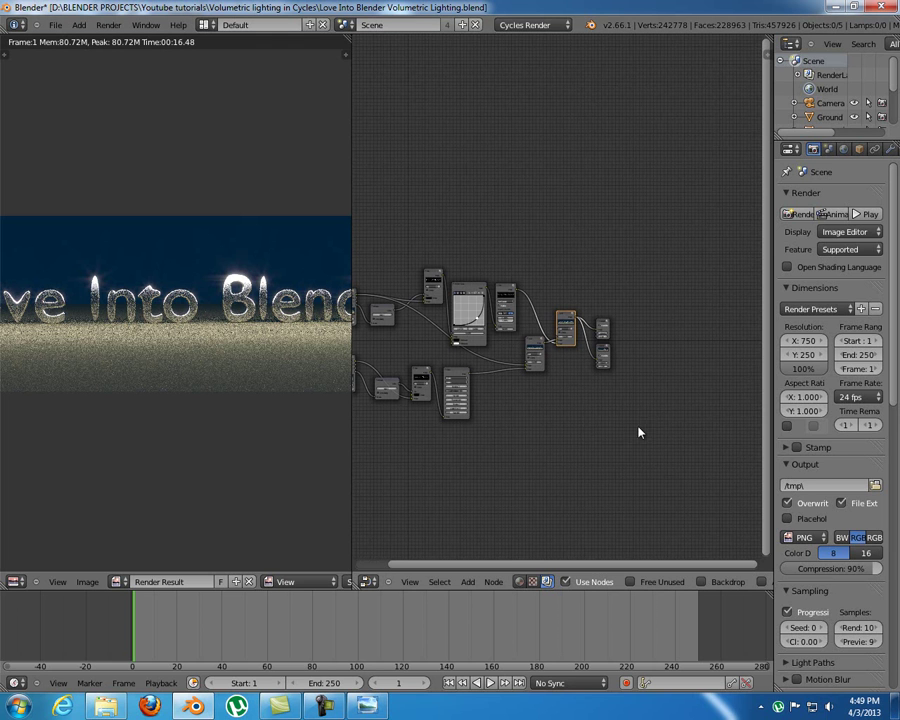
scroll(562, 386, up, 3)
middle_drag(482, 373, 627, 362)
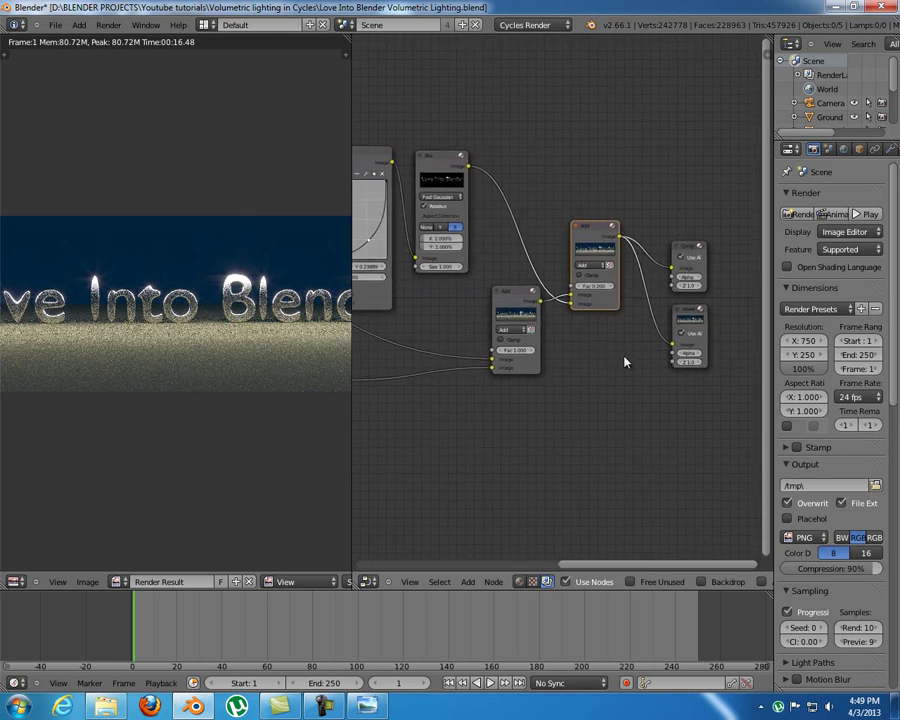
scroll(533, 342, down, 3)
middle_drag(533, 342, 657, 364)
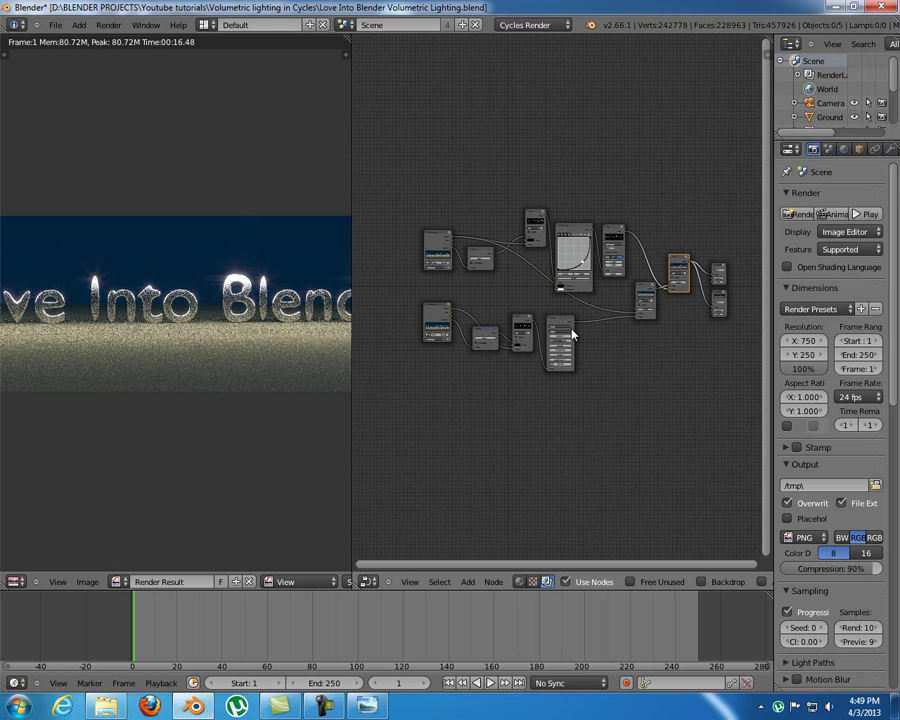
Move the Composite and Viewer nodes farther from the final Add node to free space between them.
key(a)
middle_drag(599, 353, 444, 363)
scroll(500, 348, up, 5)
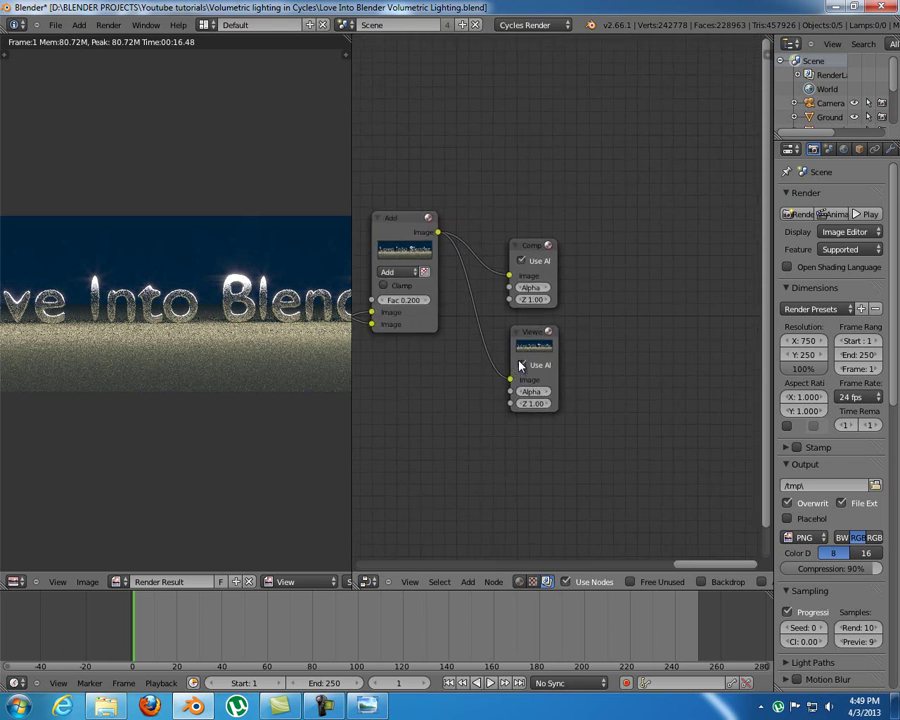
key(b)
drag(484, 177, 681, 522)
drag(515, 238, 693, 215)
drag(525, 348, 689, 324)
Add a Render Layers node beneath the final Add node and set its scene to Volumetric Lighting.
middle_drag(457, 398, 577, 356)
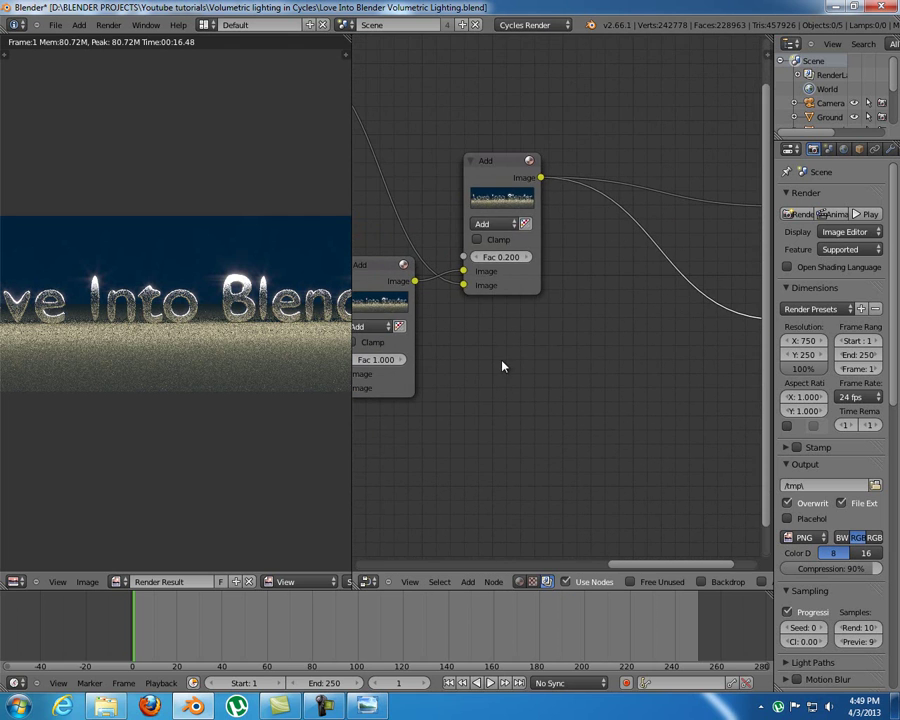
middle_drag(583, 364, 530, 367)
key(shift+a)
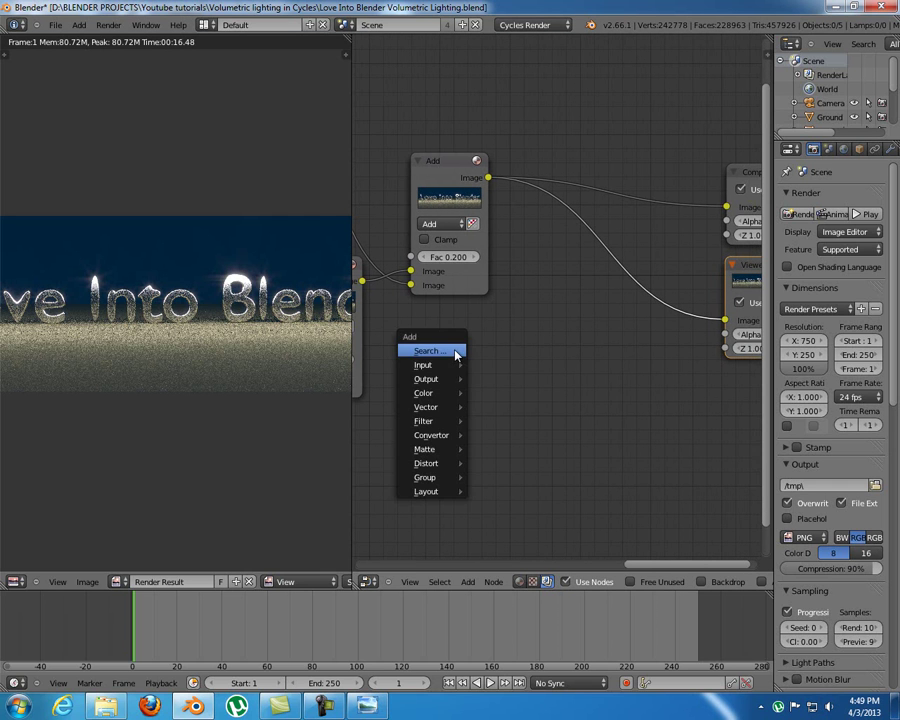
mouse_move(447, 374)
click(508, 365)
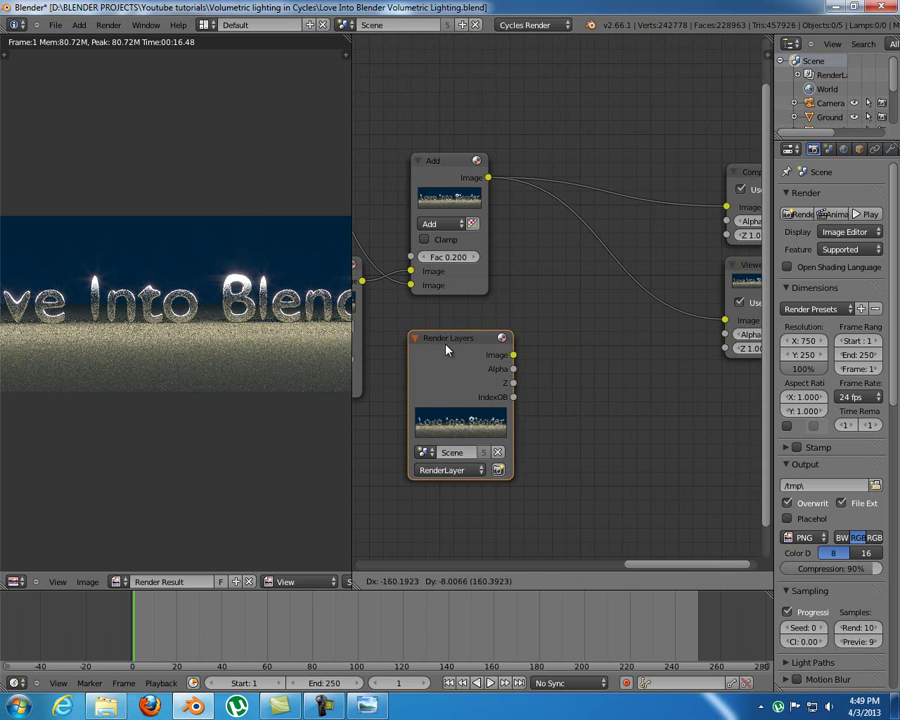
click(446, 346)
middle_drag(571, 349, 585, 306)
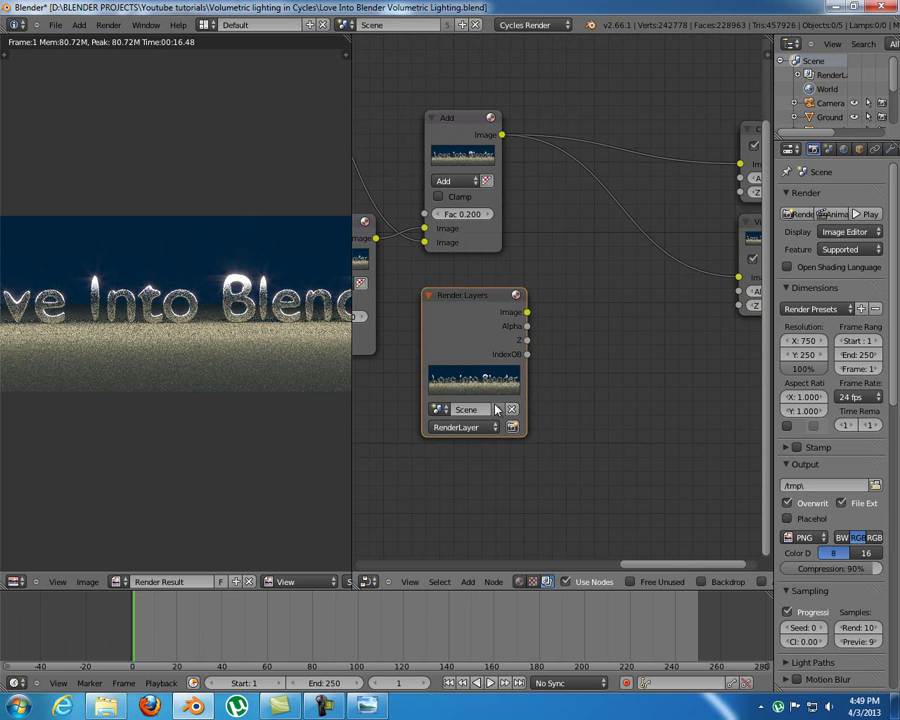
click(437, 409)
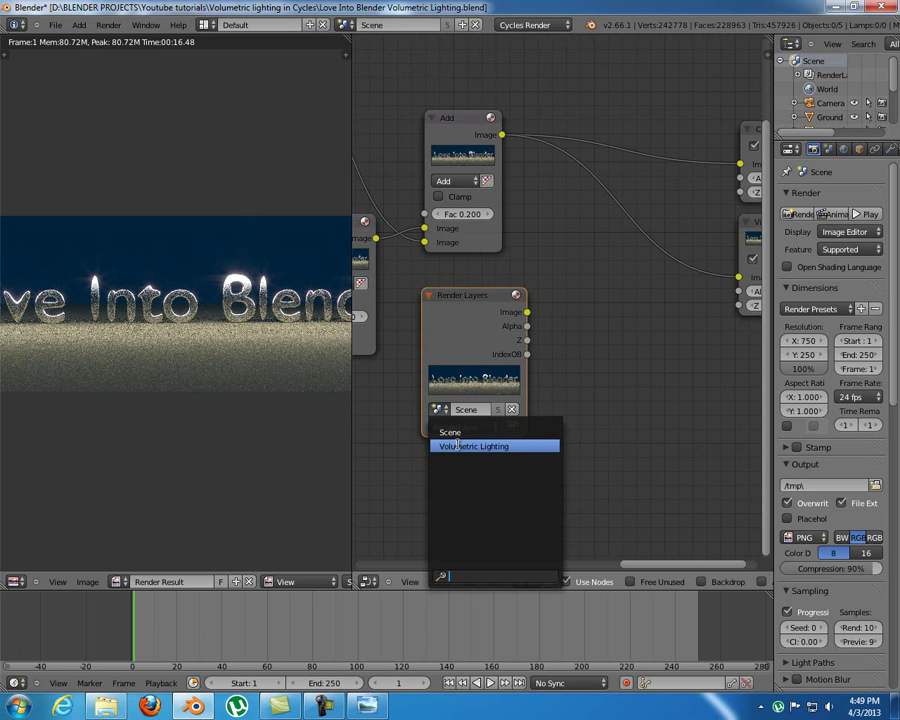
click(500, 454)
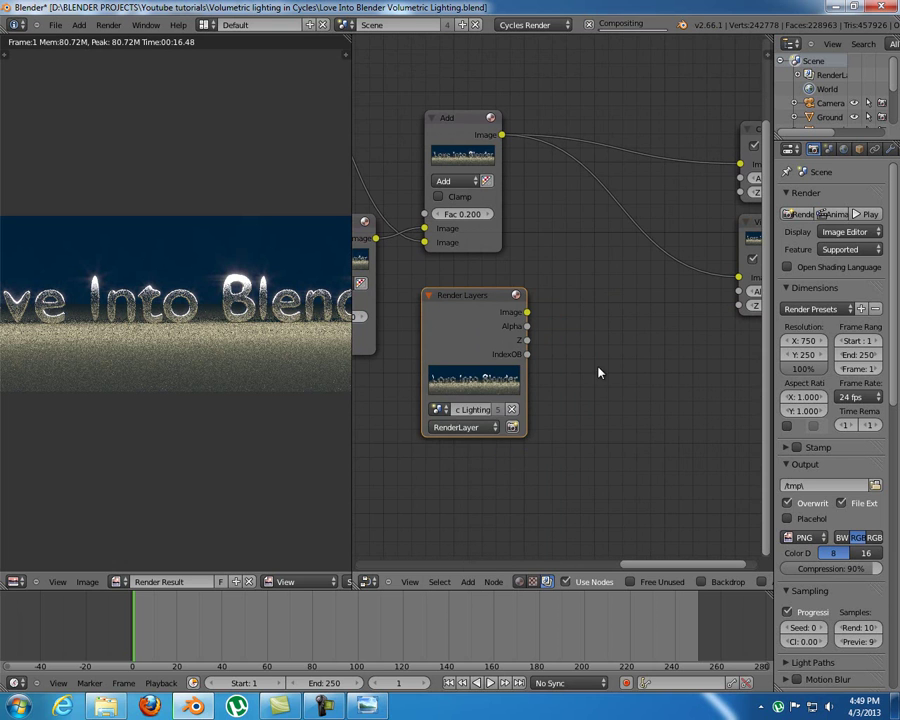
middle_drag(596, 372, 516, 364)
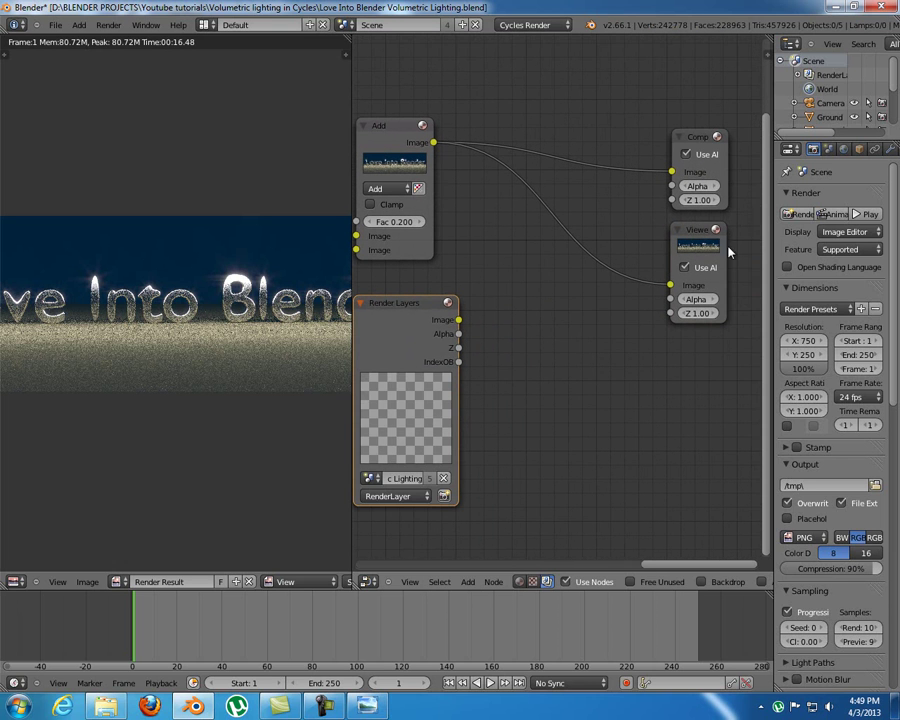
Enable the node editor's backdrop, move the Viewer and Composite nodes farther out, and enlarge the node editor area.
click(701, 581)
drag(689, 233, 735, 235)
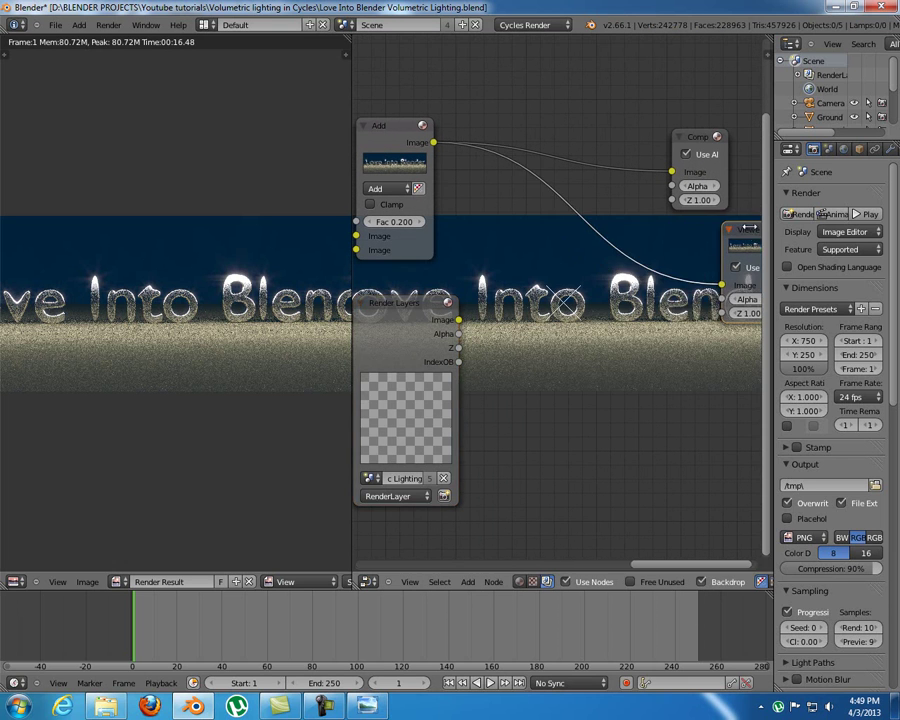
drag(697, 147, 741, 147)
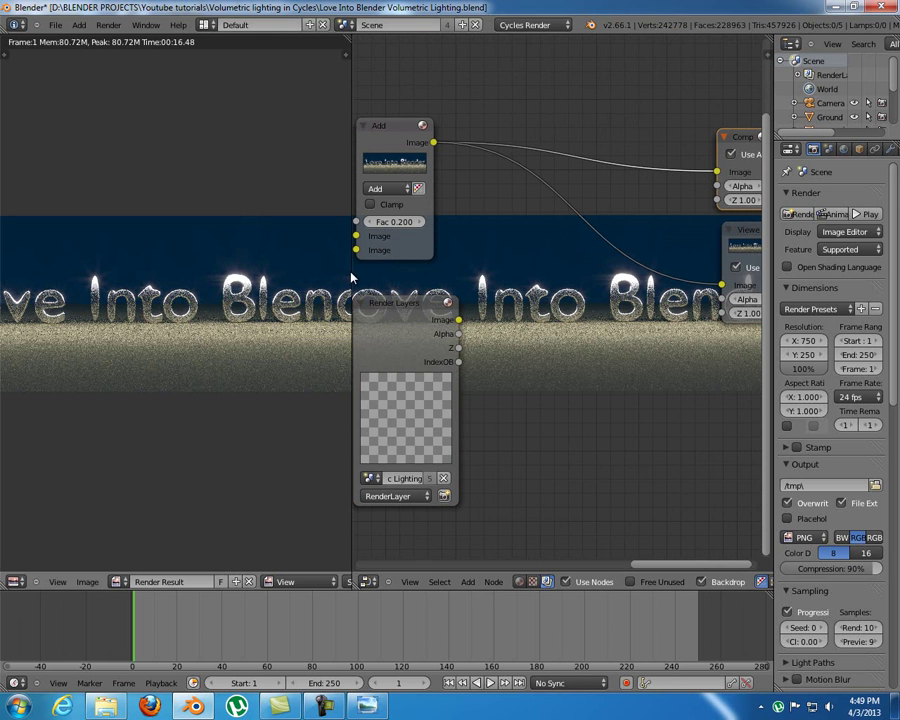
drag(351, 277, 147, 278)
middle_drag(389, 293, 335, 290)
Add a Mix color node between the Render Layers and Viewer nodes and set its blend type to Screen.
key(shift+a)
mouse_move(351, 297)
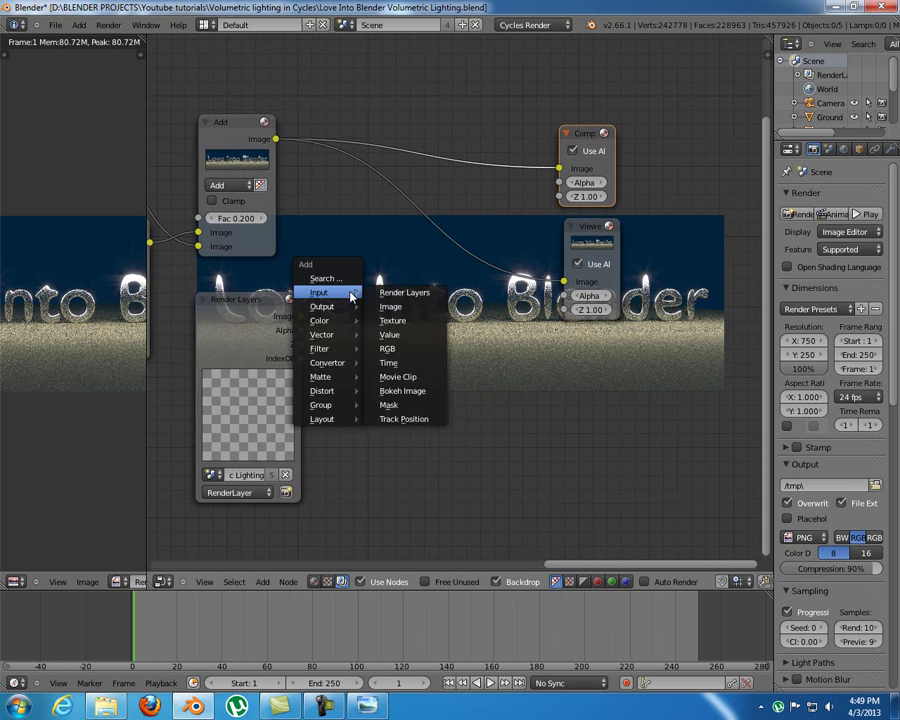
mouse_move(322, 320)
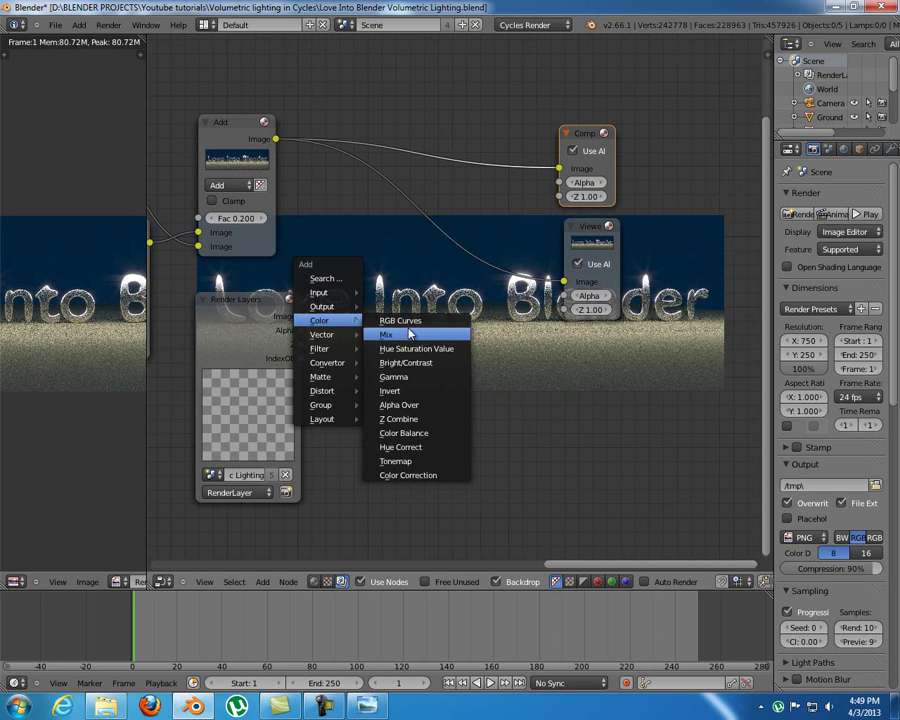
click(392, 333)
click(419, 268)
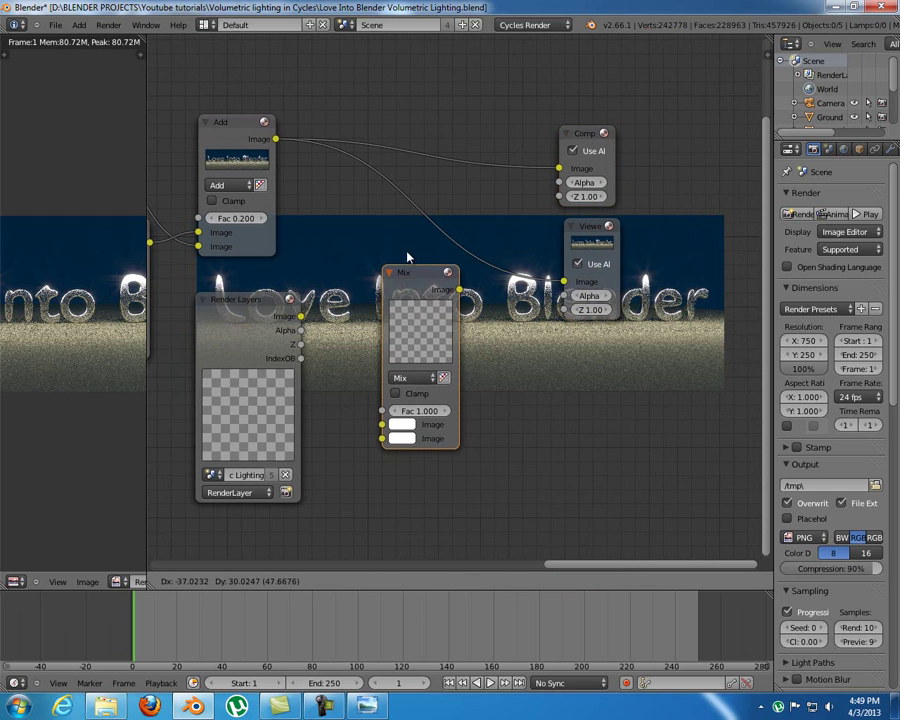
click(419, 371)
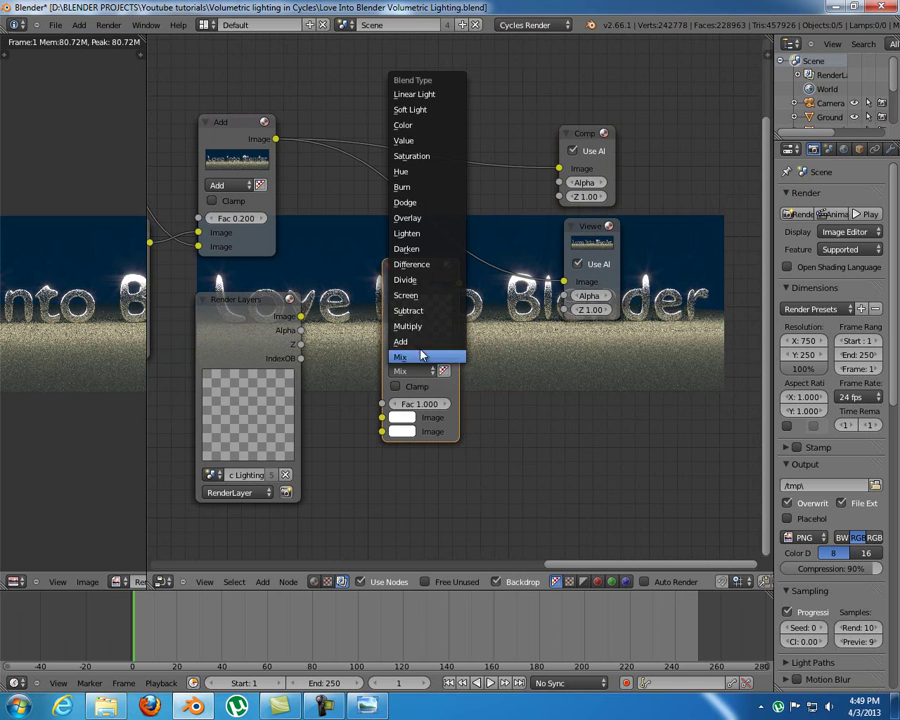
click(421, 296)
Insert the Screen node between the Add and Viewer nodes, and feed the Volumetric Lighting render layer's image into its second image input.
drag(413, 266, 438, 214)
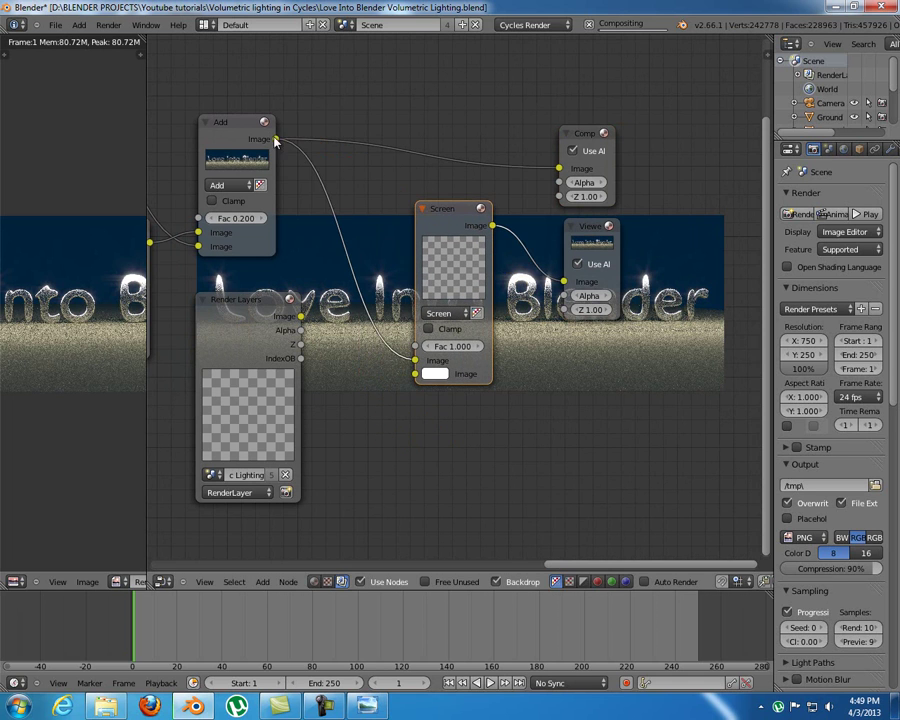
click(302, 317)
drag(302, 317, 416, 332)
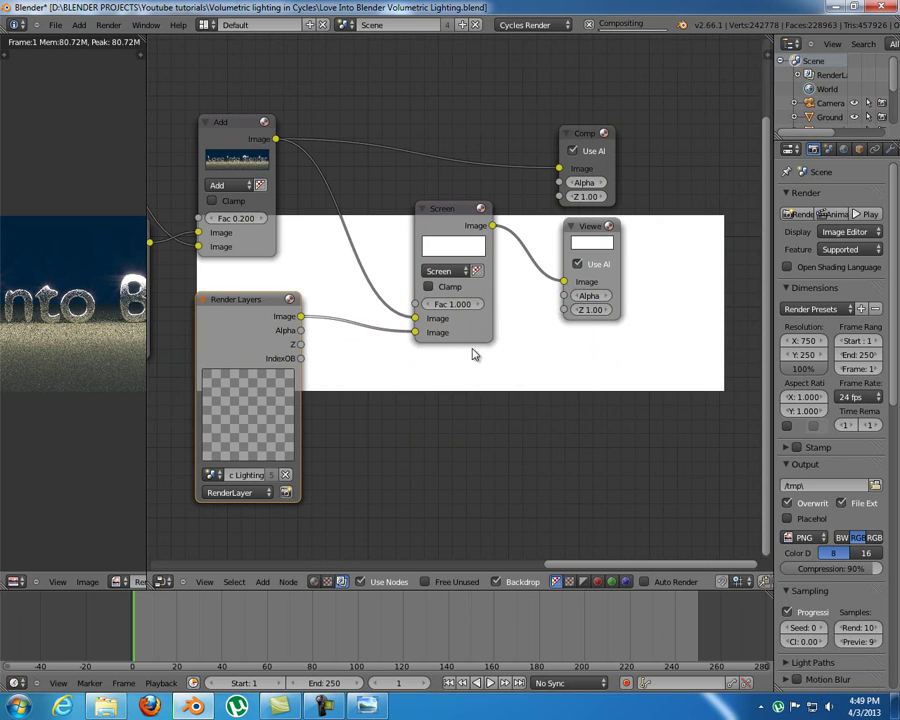
middle_drag(514, 331, 412, 245)
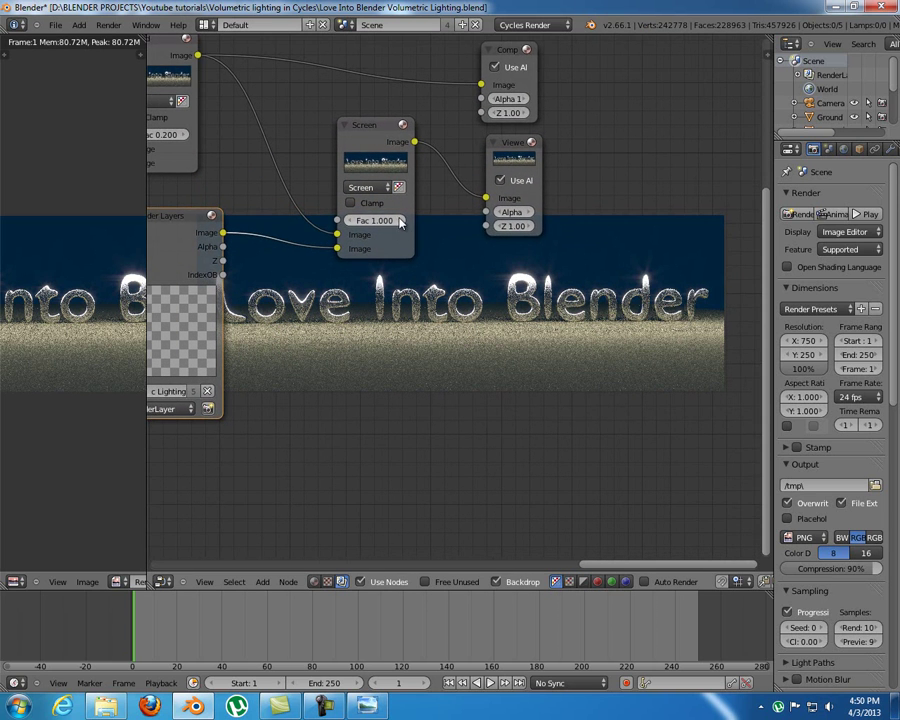
Try raising the Screen node's factor as far as 5, and set it back to 1.
click(400, 221)
click(350, 221)
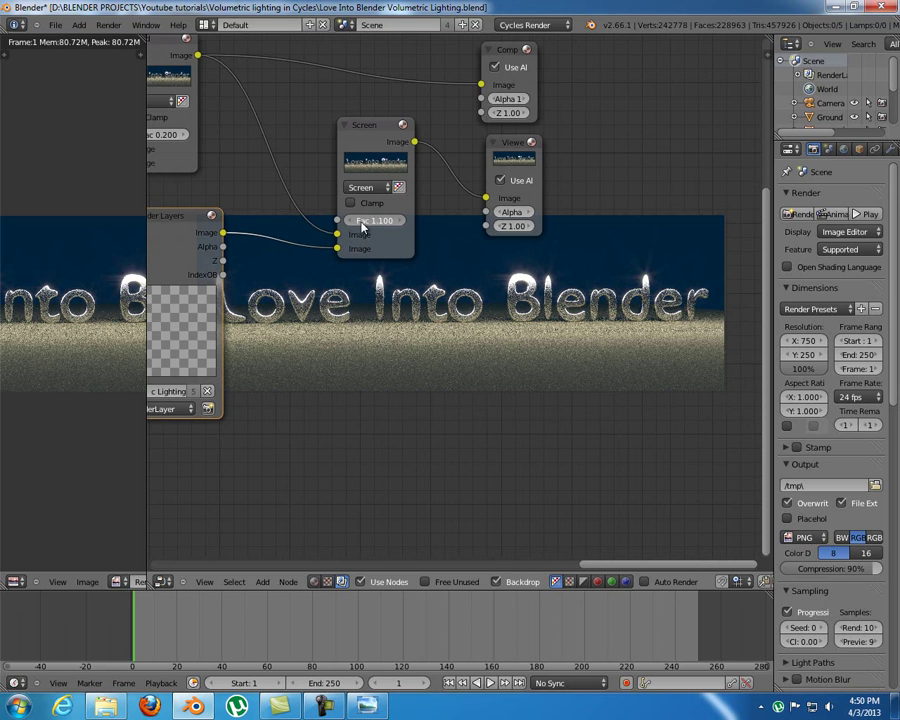
drag(354, 228, 405, 228)
middle_drag(436, 263, 464, 249)
drag(432, 235, 420, 235)
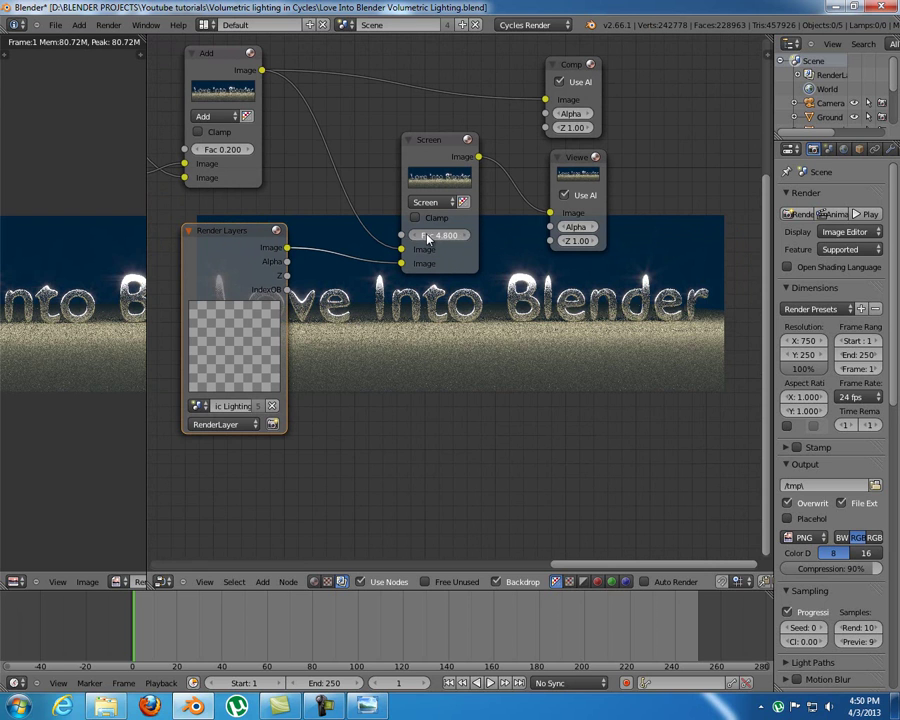
drag(450, 235, 480, 236)
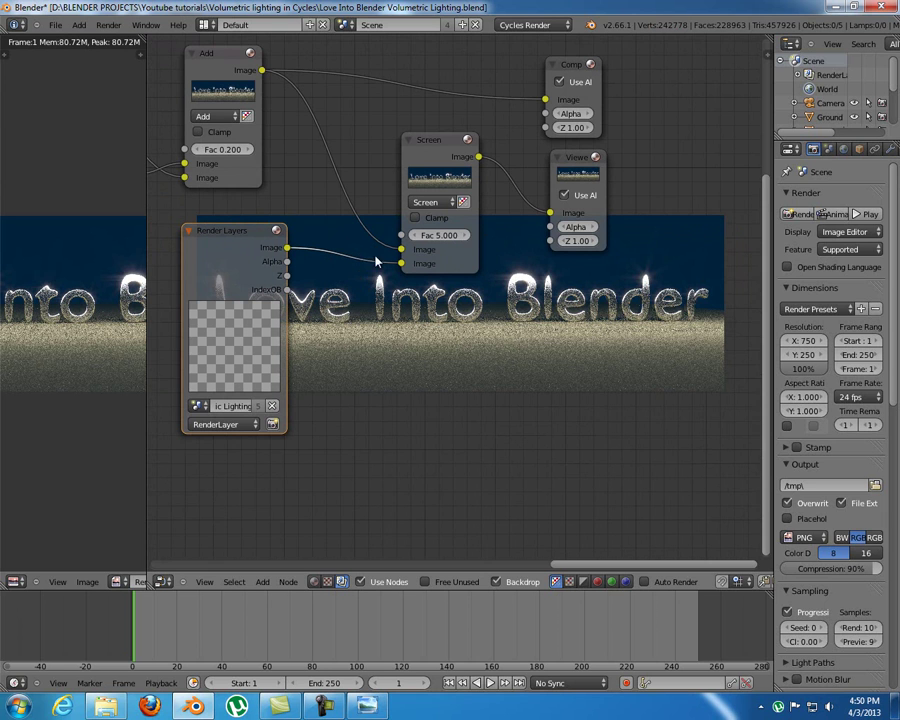
drag(430, 240, 390, 240)
click(440, 236)
text(1)
key(Return)
Widen the render result area and render the scene again.
middle_drag(443, 237, 400, 334)
ctrl+scroll(418, 330, down, 1)
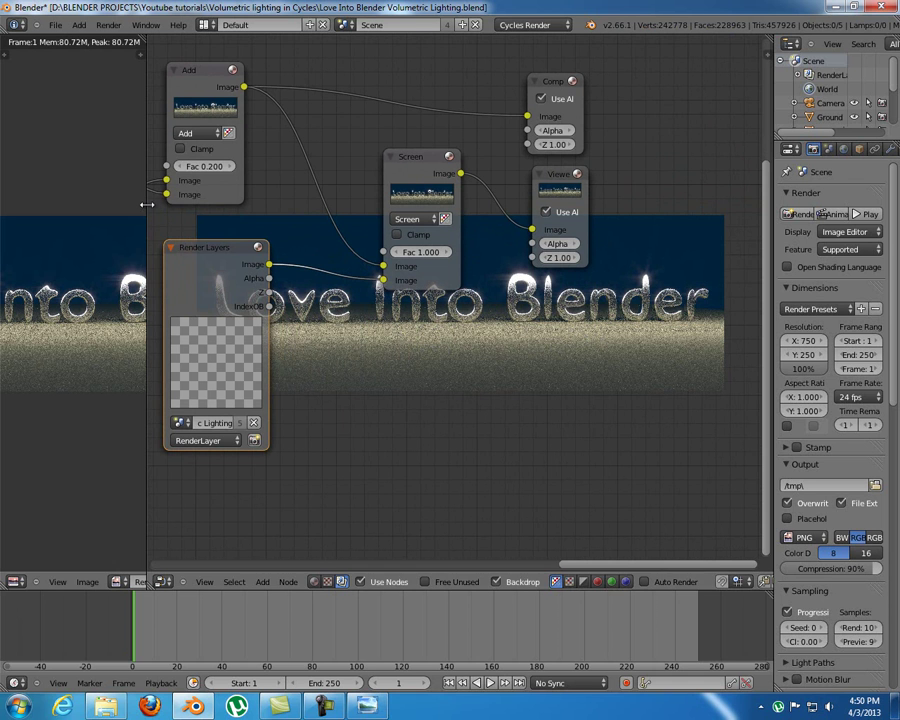
drag(153, 205, 528, 221)
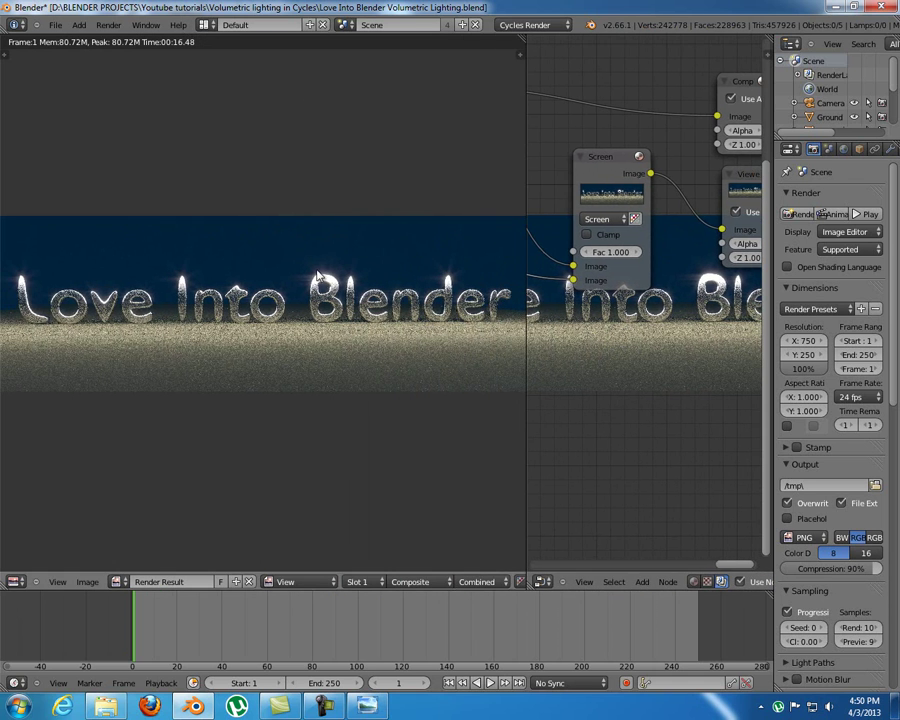
key(F12)
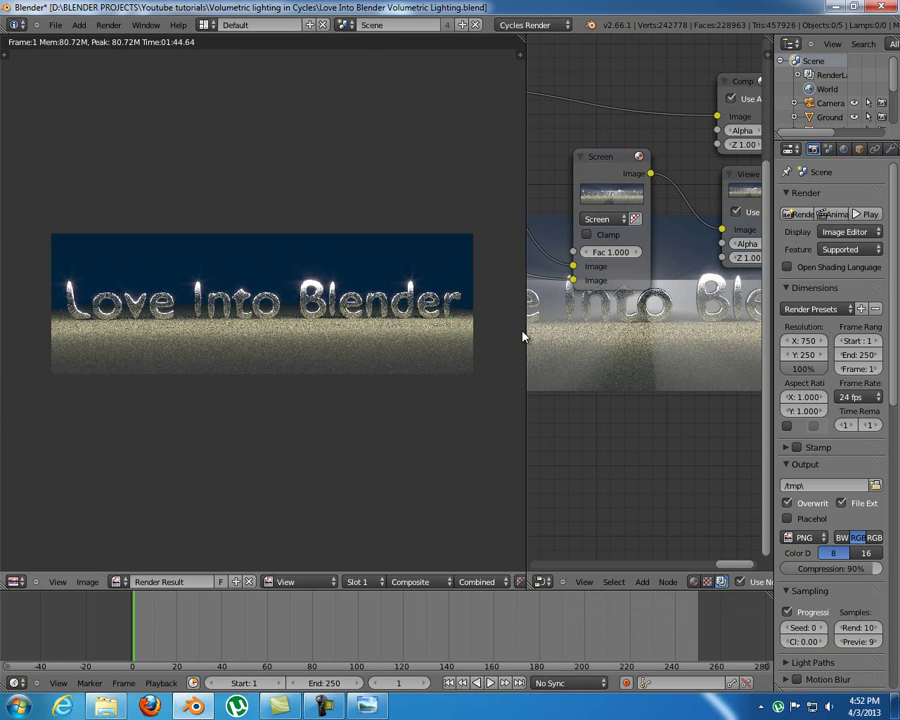
Give the node editor more room and lower the Screen node's factor to 0.5.
drag(525, 328, 148, 375)
middle_drag(486, 340, 466, 281)
click(337, 219)
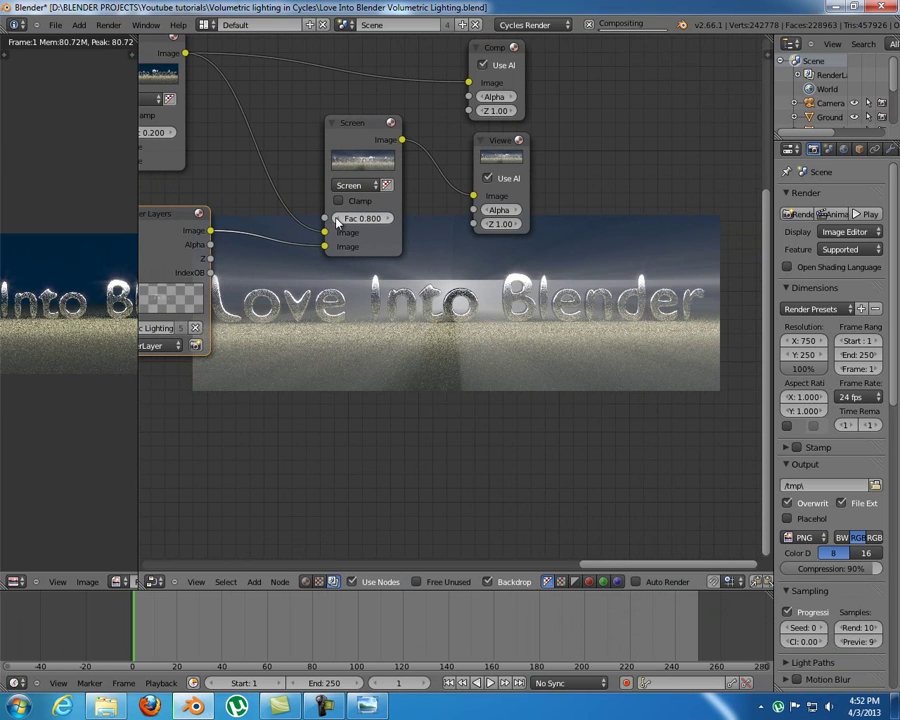
click(337, 219)
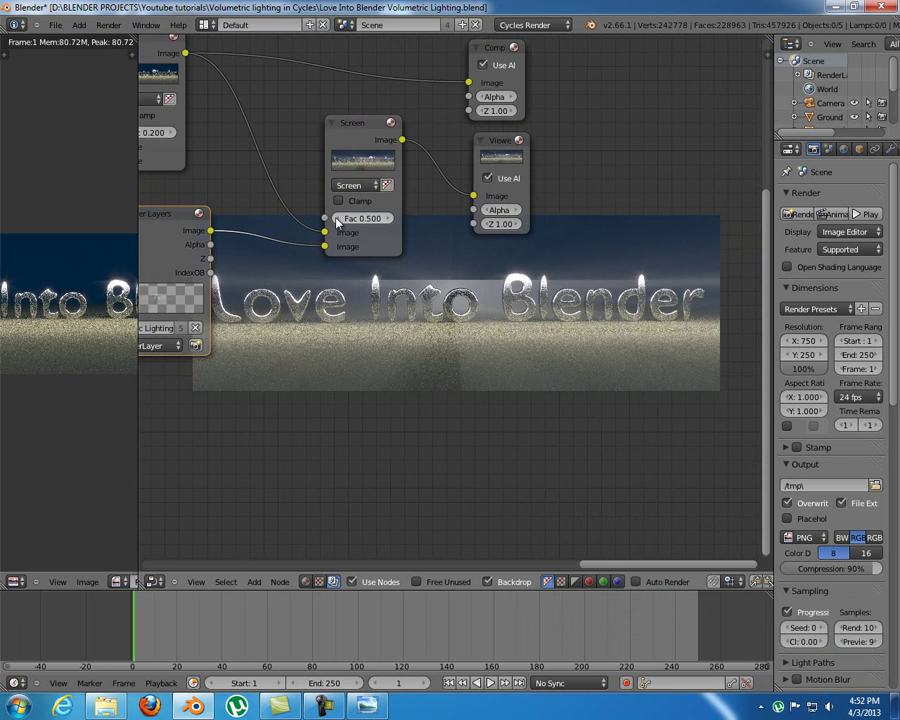
Connect the Screen node's output to the Composite node and move the Volumetric Lighting render layer node to tidy the layout.
middle_drag(428, 243, 457, 192)
middle_drag(424, 261, 426, 498)
drag(440, 240, 507, 182)
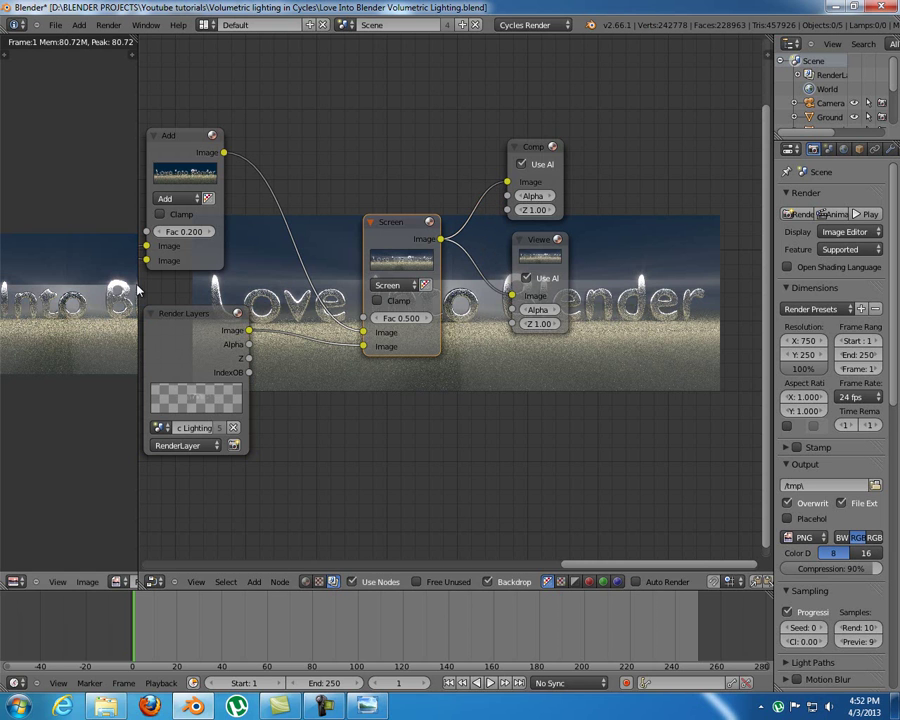
mouse_move(138, 284)
mouse_down()
mouse_move(396, 284)
mouse_move(147, 284)
mouse_up()
drag(195, 311, 230, 372)
click(396, 231)
key(Home)
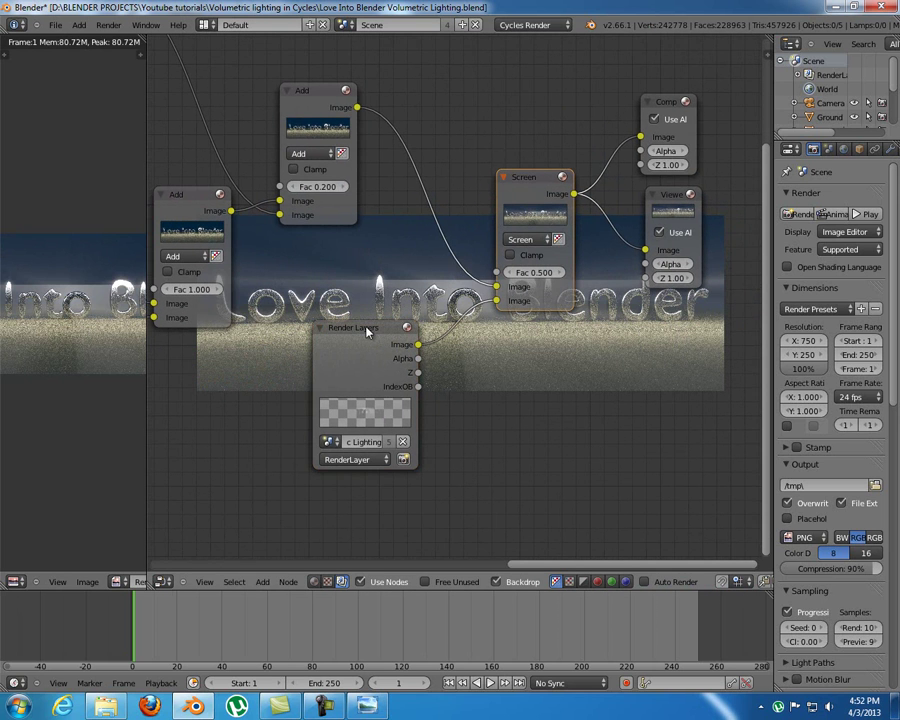
Delete every compositing node except the upper Scene Render Layers node and the Composite and Viewer nodes.
key(x)
scroll(518, 262, down, 5)
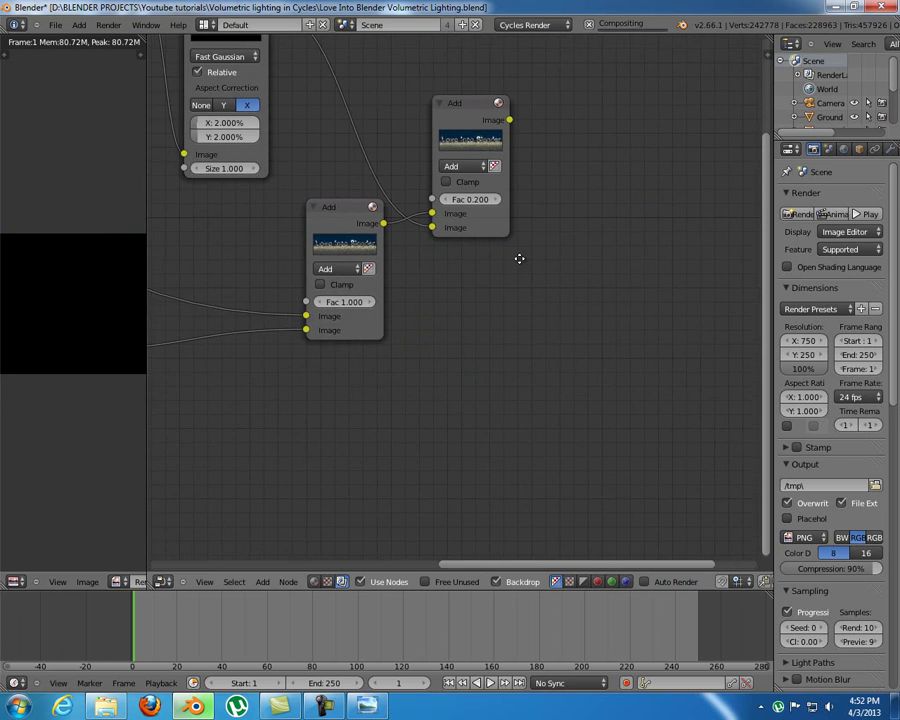
scroll(443, 277, down, 2)
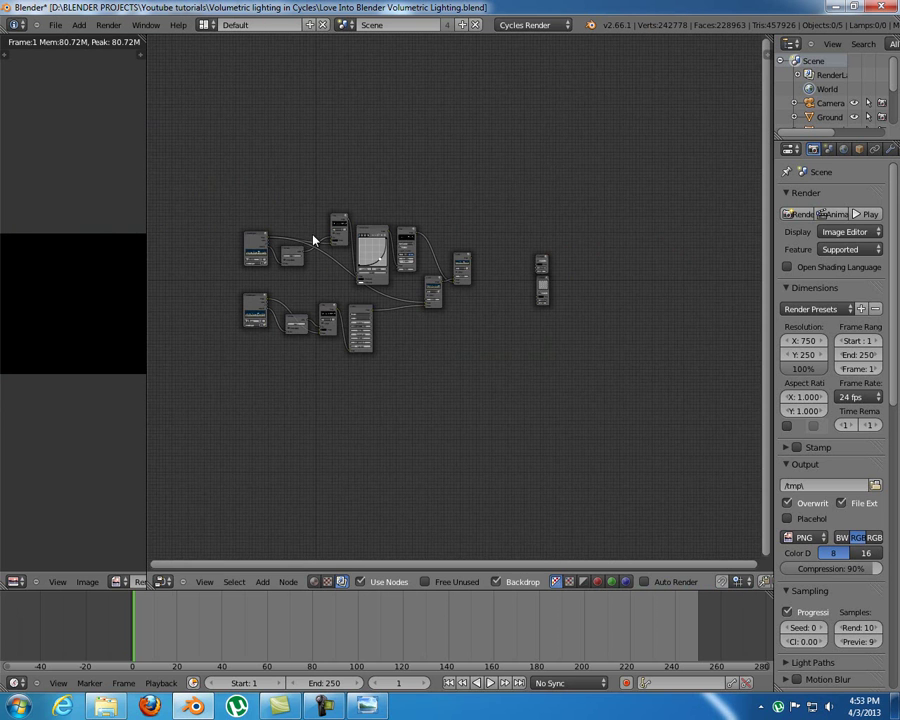
key(b)
drag(297, 211, 462, 382)
key(b)
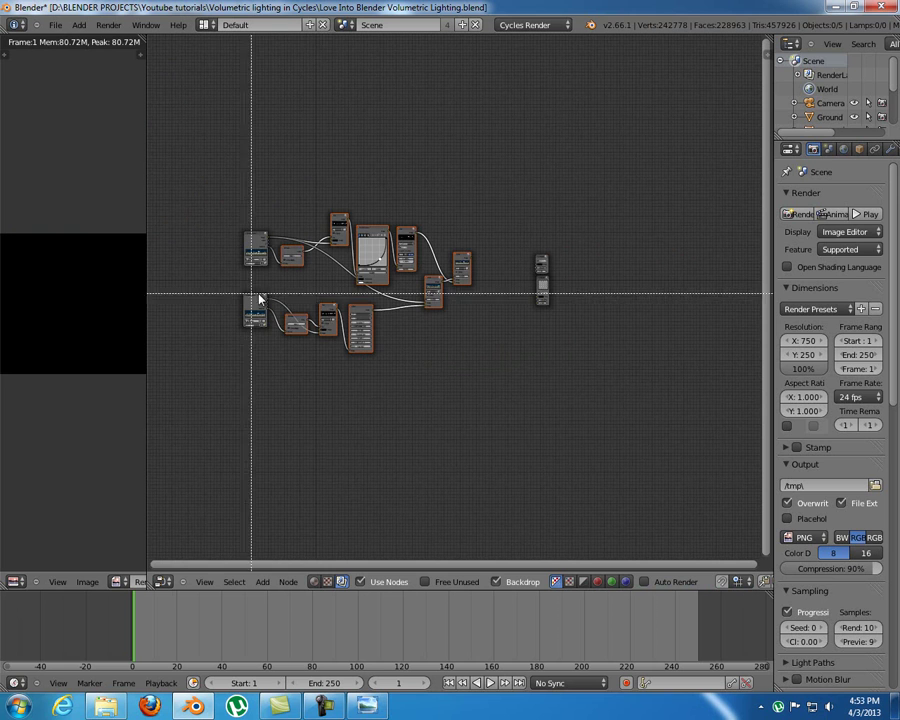
key(Escape)
key(x)
key(b)
drag(230, 295, 325, 342)
key(b)
key(Escape)
key(x)
Move the remaining Render Layers node close to the output nodes and connect its image to the Composite node.
drag(268, 242, 505, 270)
scroll(505, 270, up, 6)
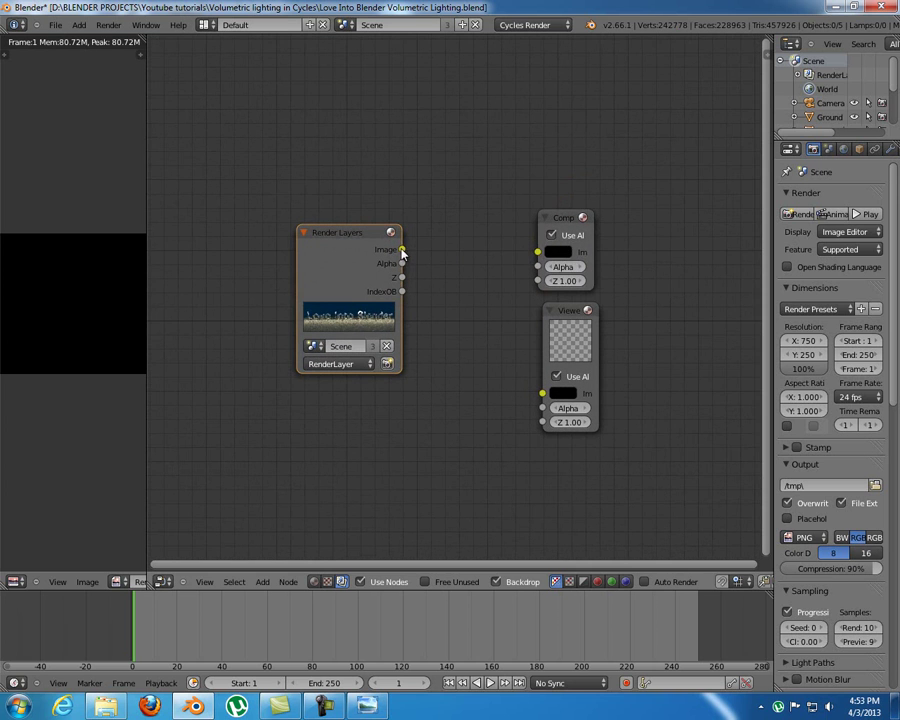
drag(401, 250, 537, 252)
Move the Composite and Viewer nodes farther from the Render Layers node to make space for new nodes.
middle_drag(511, 276, 446, 261)
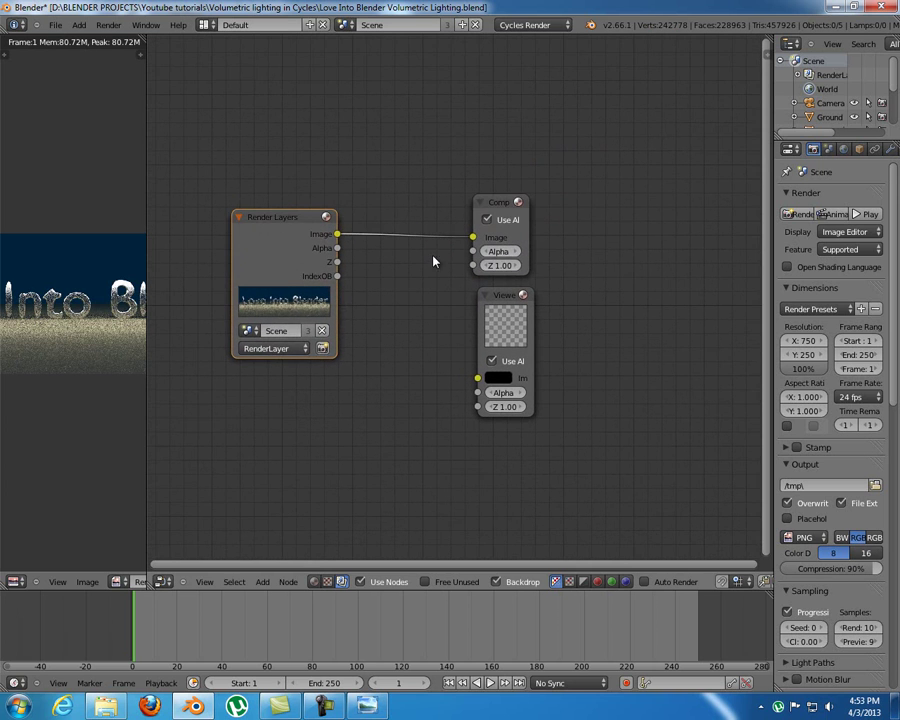
drag(500, 203, 713, 198)
drag(492, 296, 566, 269)
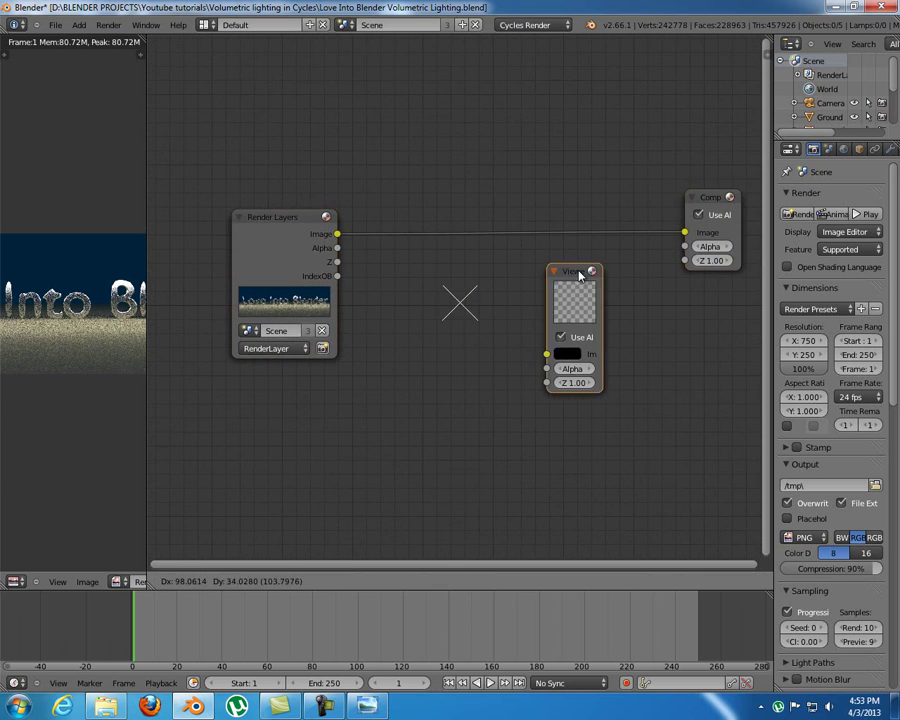
Duplicate the Render Layers node and place the copy directly beneath the original.
middle_drag(404, 352, 426, 286)
click(285, 160)
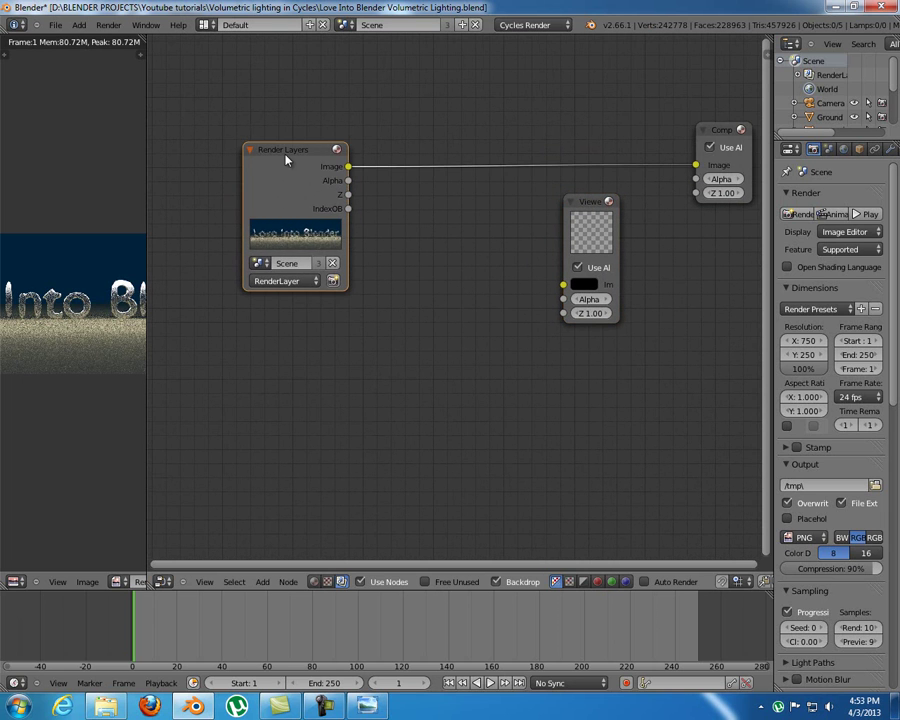
key(shift+d)
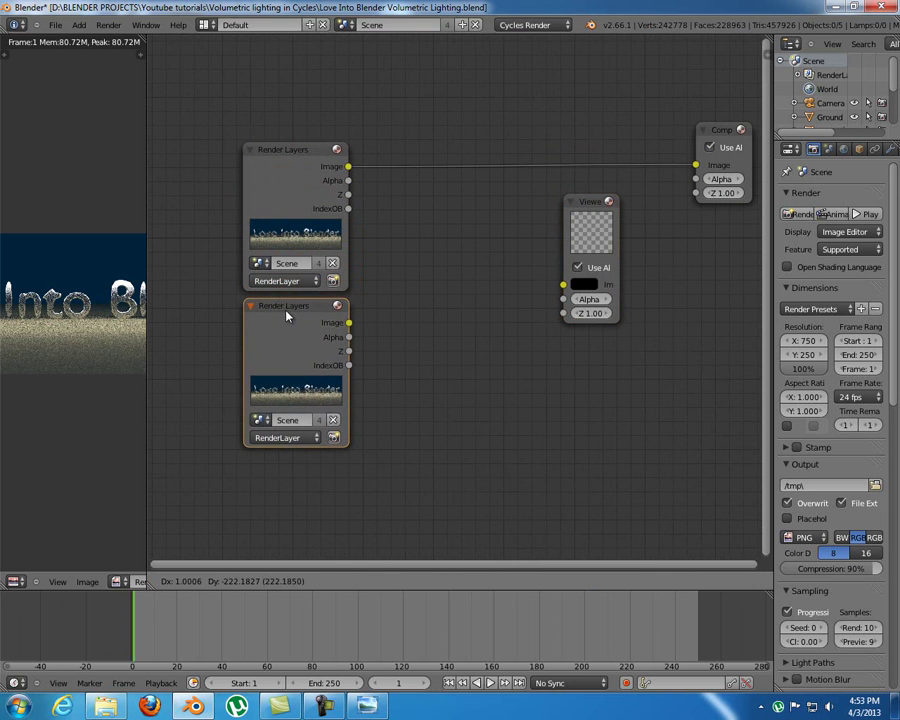
click(285, 316)
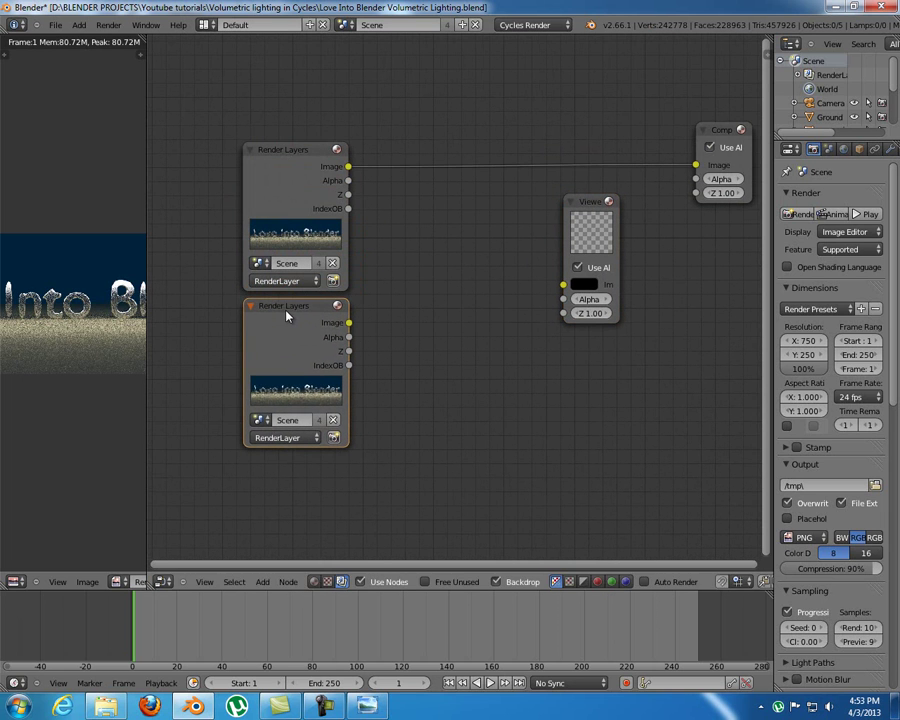
Switch the lower Render Layers node to the Volumetric Lighting scene and move the Viewer node beneath the Composite node.
click(261, 420)
click(290, 454)
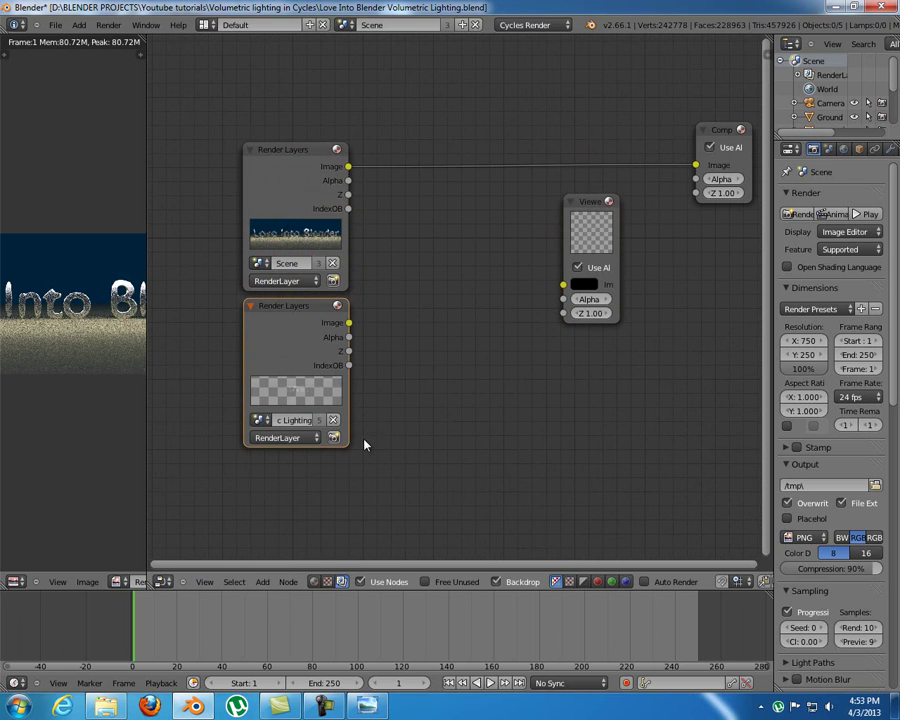
drag(583, 209, 715, 242)
Add a Mix node and insert it into the link between the upper Render Layers node and the Composite node.
key(shift+a)
mouse_move(409, 287)
click(448, 296)
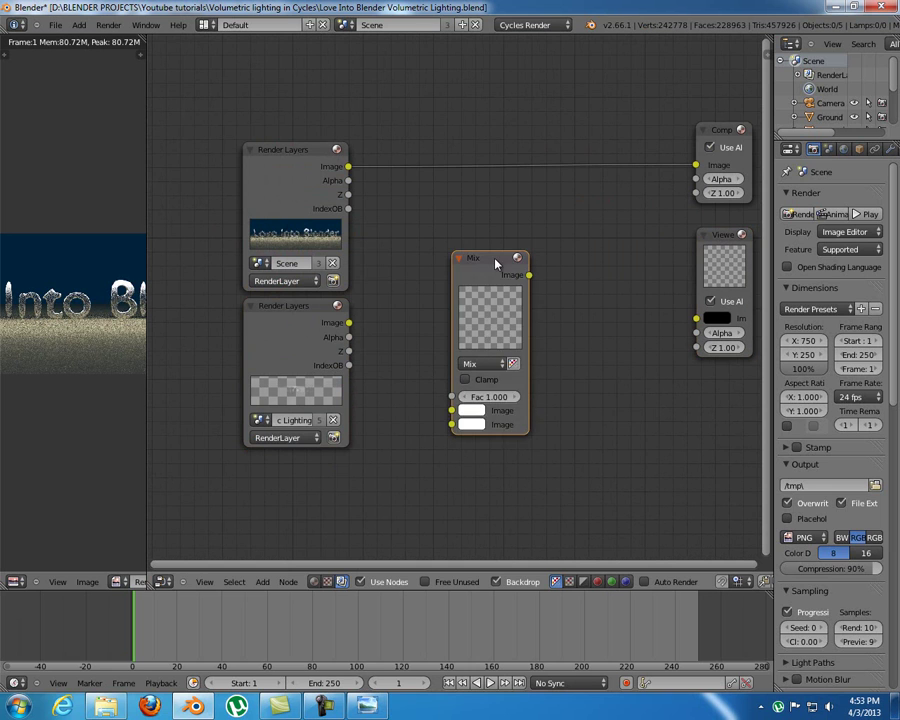
click(530, 163)
Set the Mix node's blend type to Screen and connect the lower Render Layers image to its second image input.
click(518, 227)
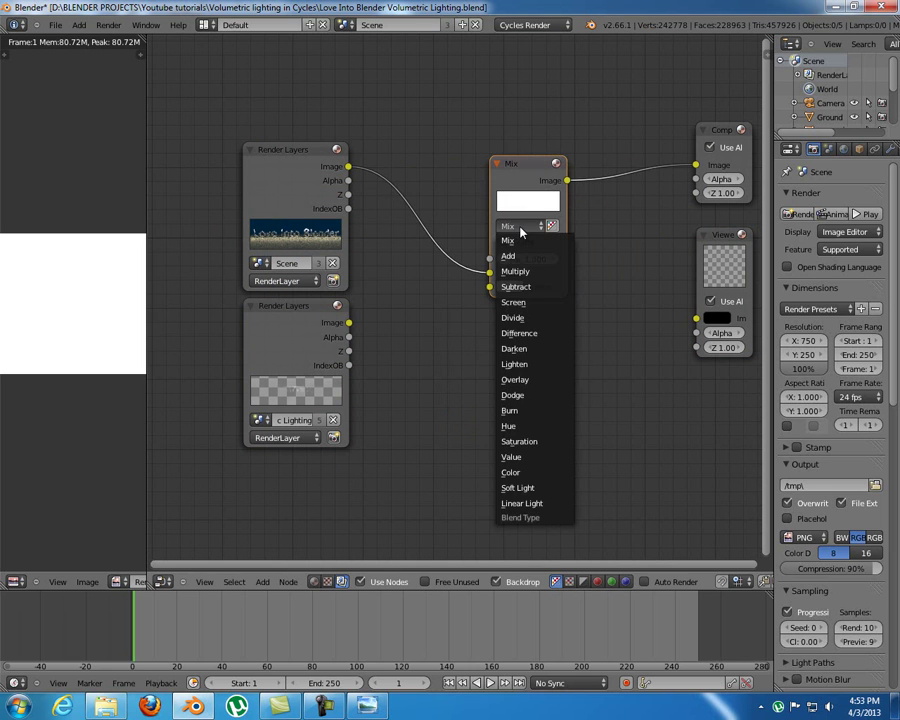
click(528, 302)
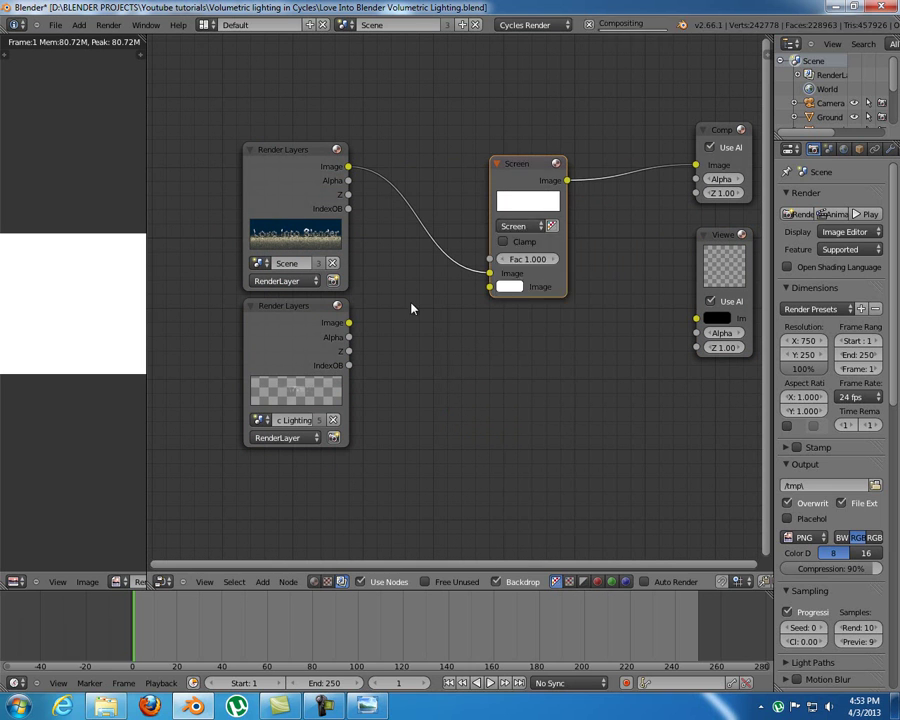
drag(348, 322, 490, 287)
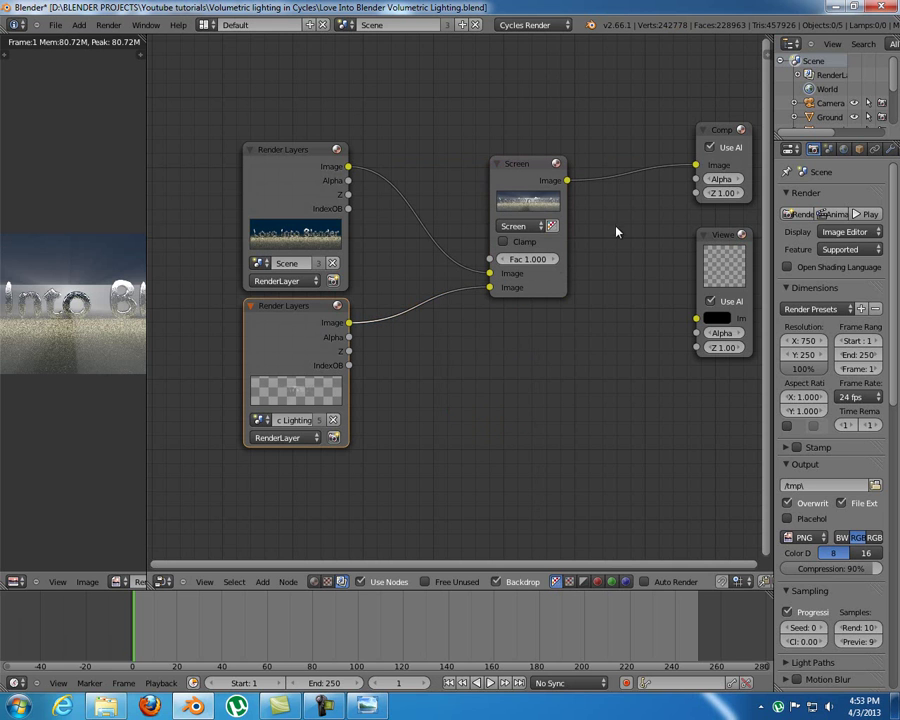
Connect the Screen node's image output to the Viewer node to show the composite as the backdrop.
middle_drag(617, 227, 541, 225)
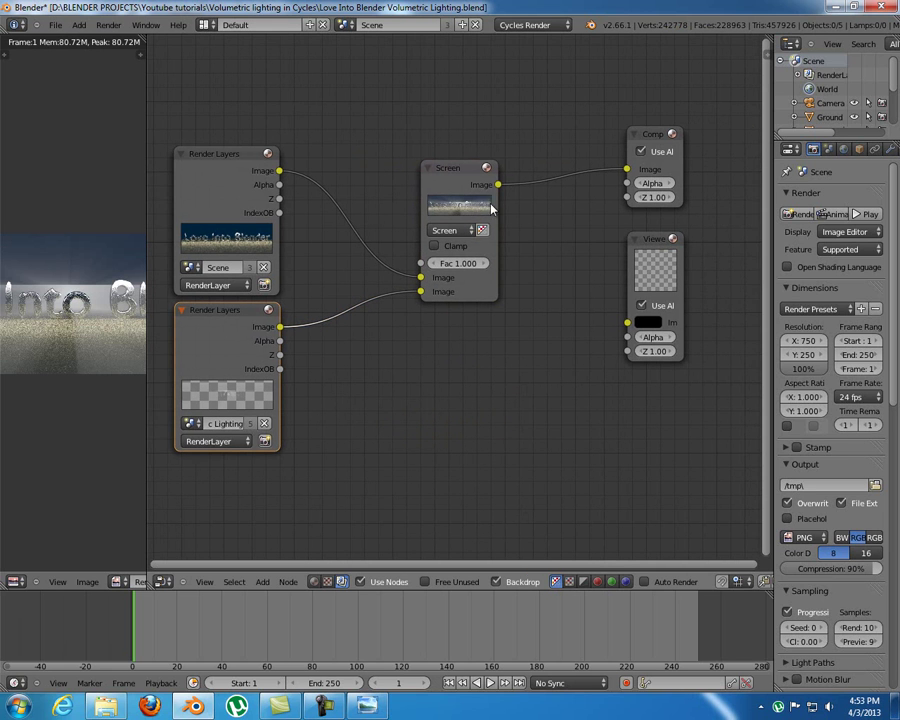
drag(497, 188, 627, 322)
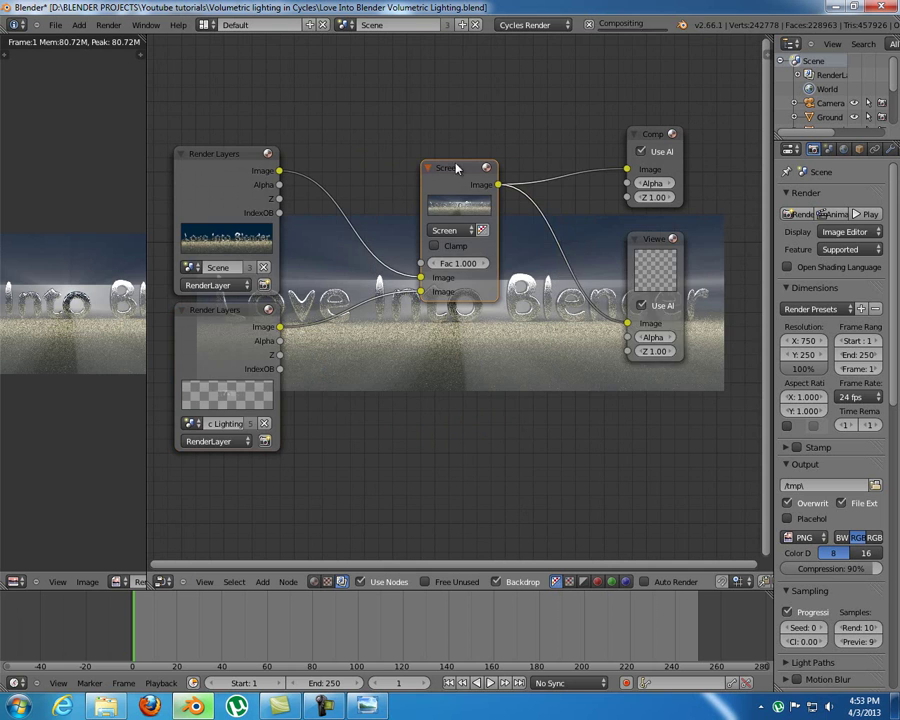
middle_drag(533, 275, 528, 241)
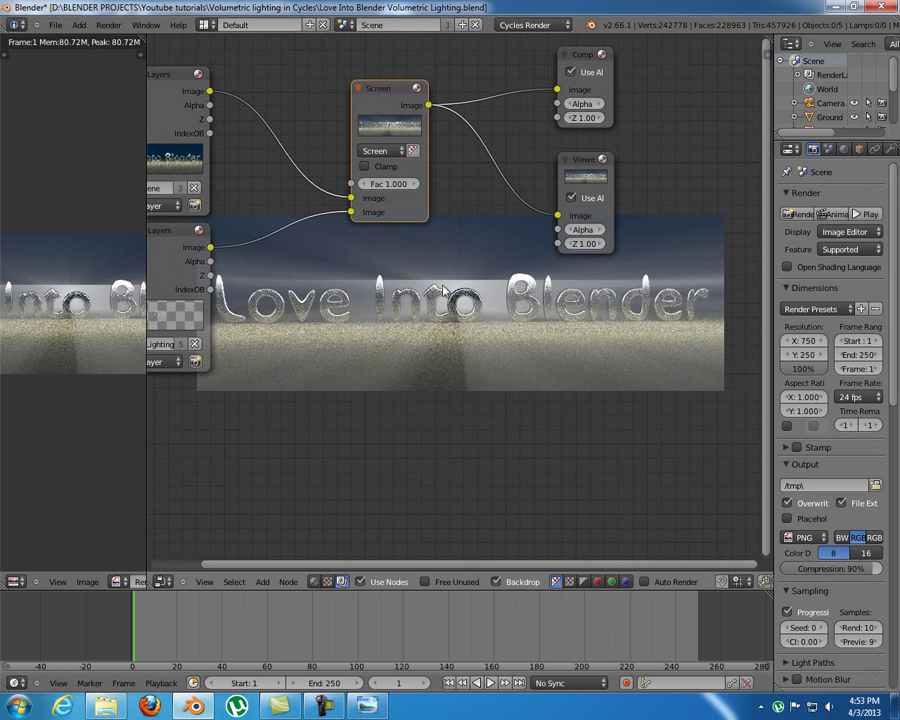
Reduce the Screen node's blend factor to 0.500 and check the effect on the text in the backdrop.
drag(390, 184, 366, 192)
click(365, 187)
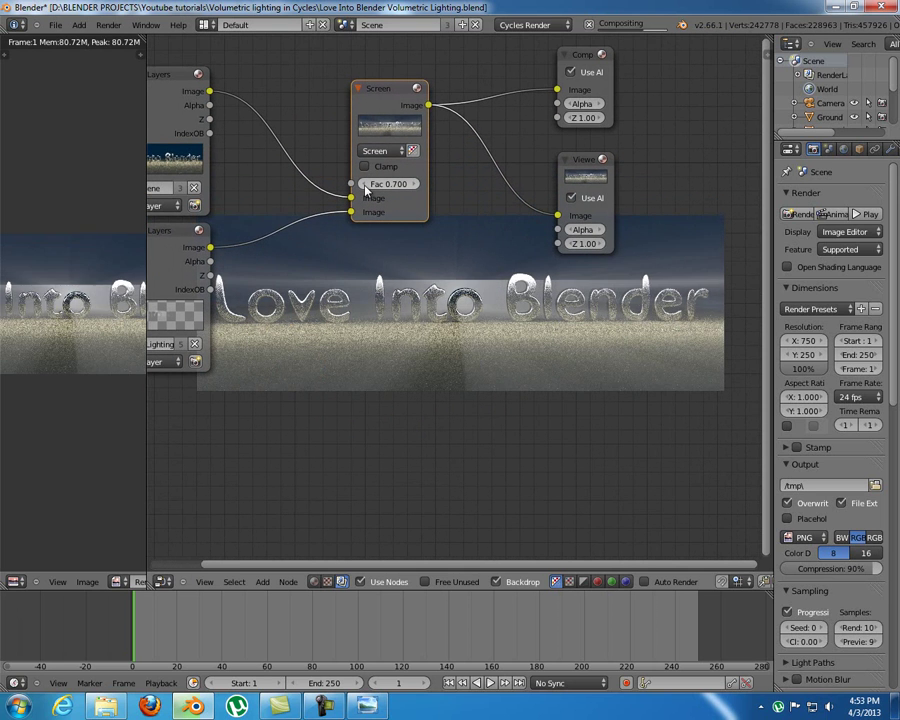
click(365, 187)
click(365, 187)
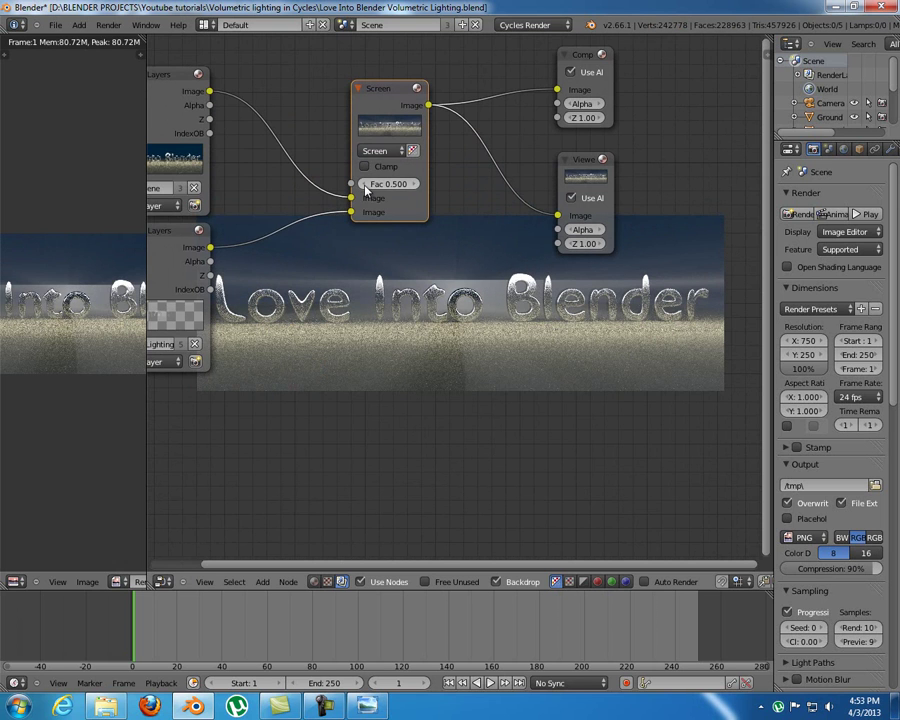
middle_drag(426, 302, 416, 277)
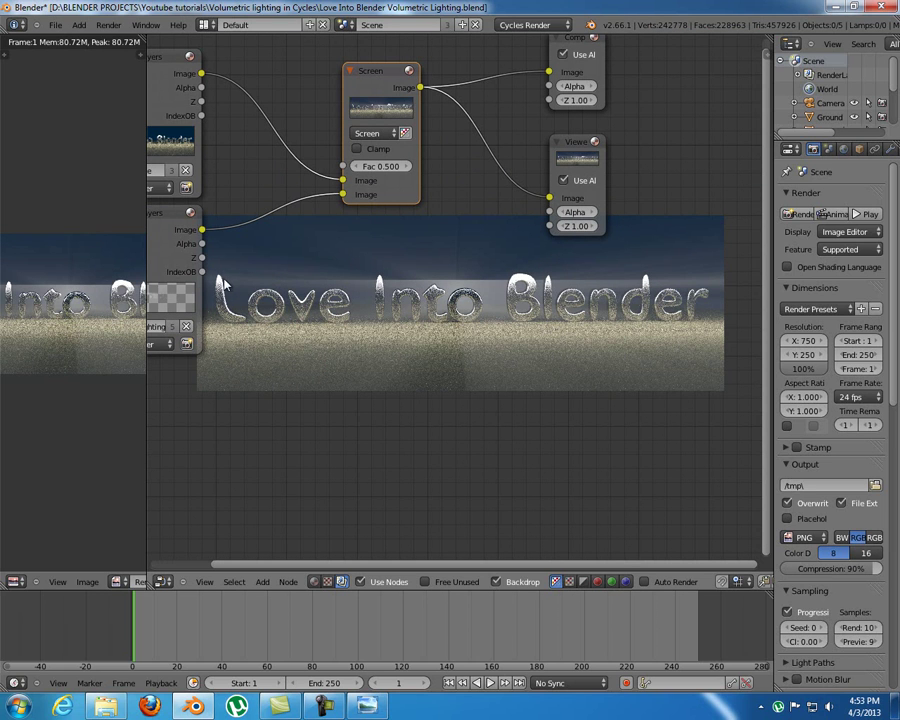
middle_drag(213, 279, 447, 186)
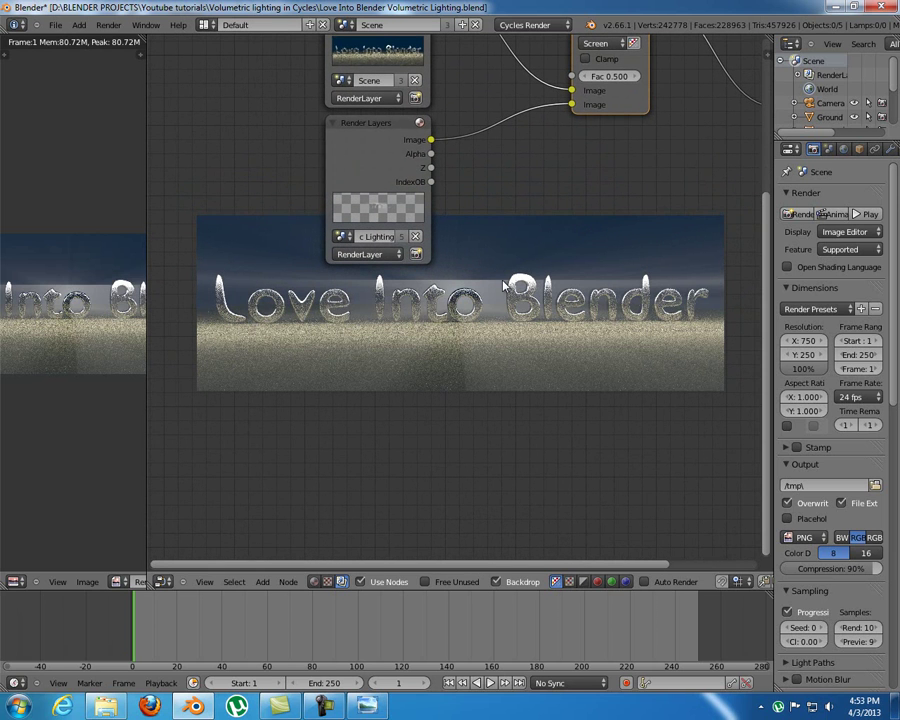